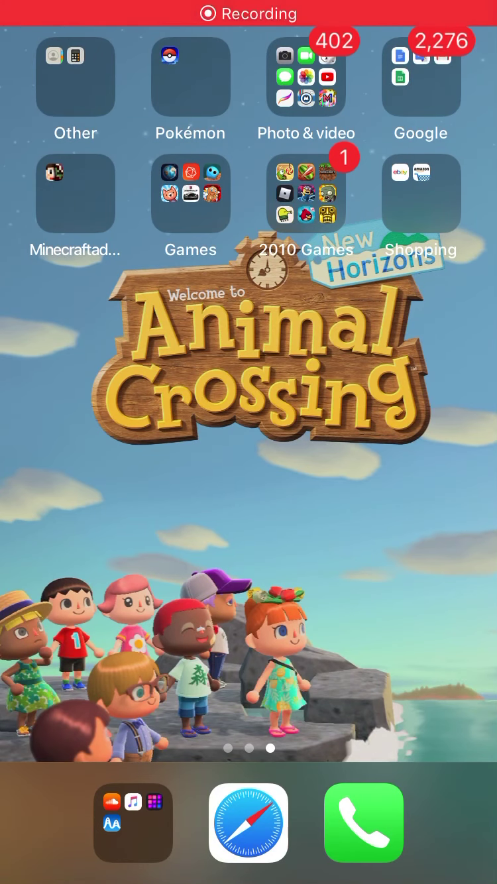
- Start a screen recording with microphone audio turned on
drag(248, 878, 249, 464)
click(304, 802)
click(248, 652)
click(248, 99)
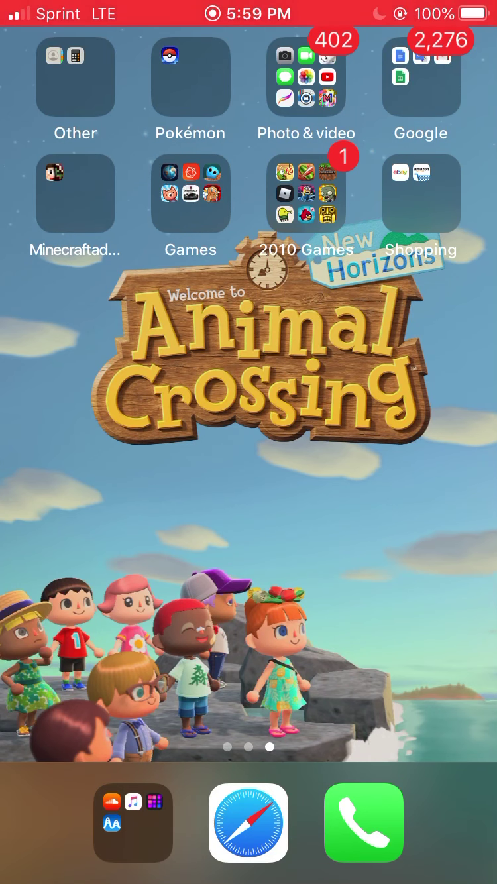
- Open the Photo & video folder on the Home Screen
drag(265, 464, 247, 464)
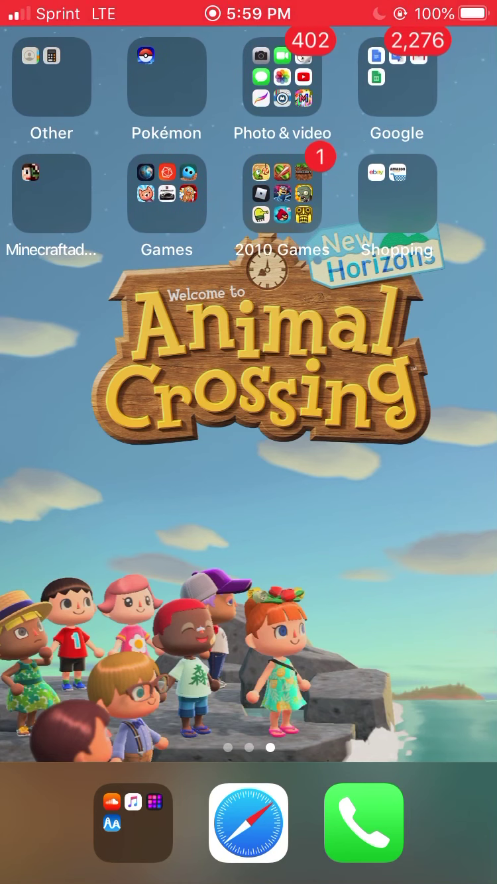
drag(247, 463, 265, 464)
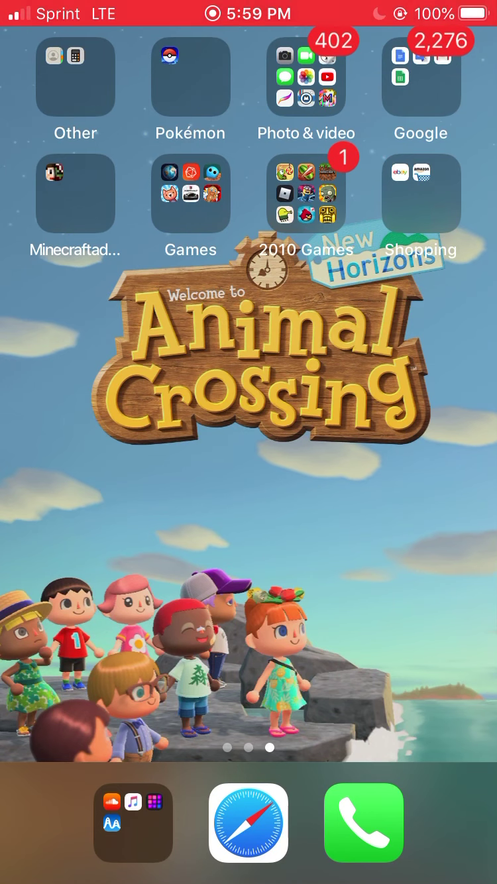
click(305, 77)
- Page through the Photo & video folder, ending on the page with Camera, Photos and YouTube
mouse_move(371, 431)
mouse_down()
mouse_move(119, 432)
mouse_move(371, 431)
mouse_up()
mouse_move(120, 431)
mouse_down()
mouse_move(371, 431)
mouse_move(120, 430)
mouse_up()
drag(198, 431, 252, 431)
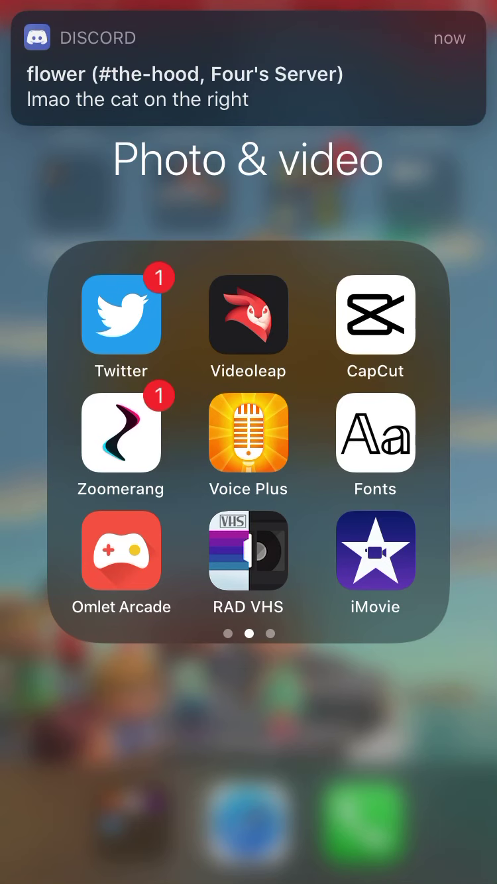
mouse_move(132, 431)
mouse_down()
mouse_move(397, 430)
mouse_move(99, 431)
mouse_up()
drag(397, 431, 99, 430)
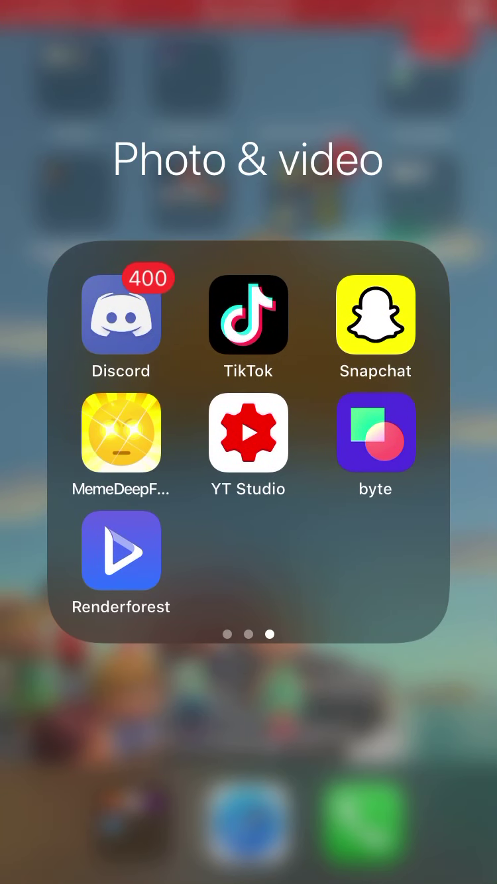
drag(100, 431, 398, 431)
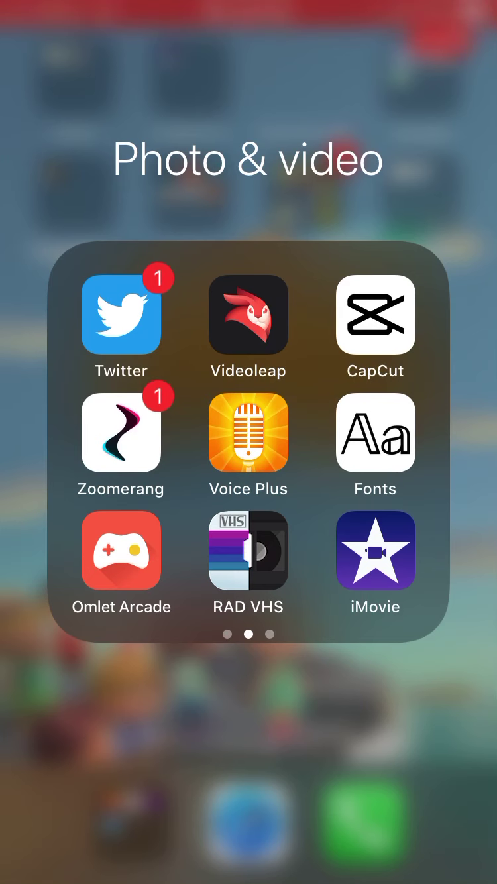
drag(371, 437, 119, 437)
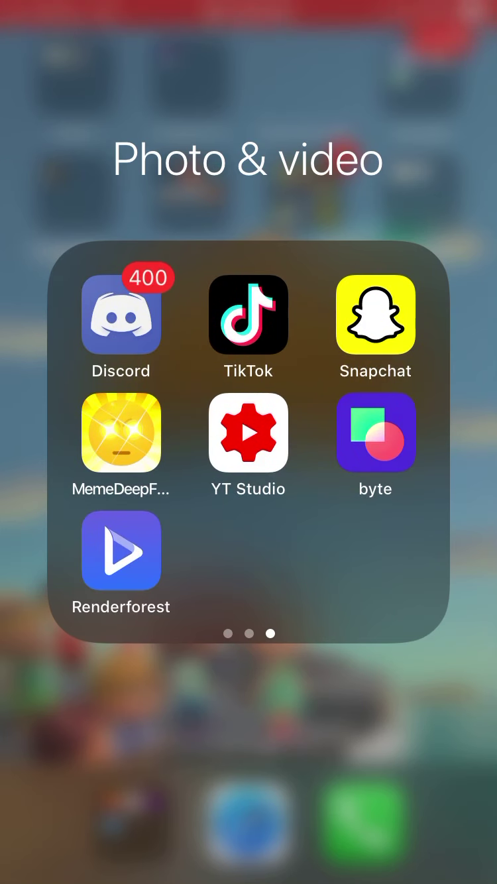
drag(119, 437, 370, 437)
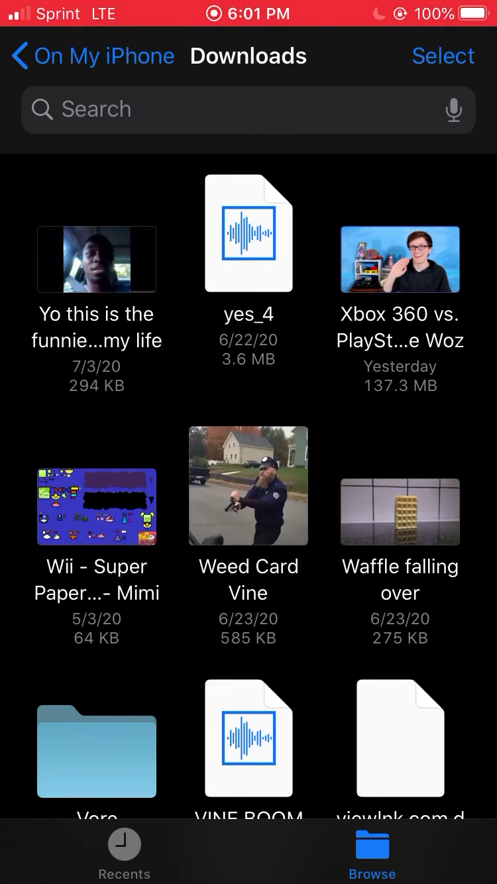
- Browse Files from On My iPhone back to the storage locations and into Downloads
scroll(249, 484, down, 15)
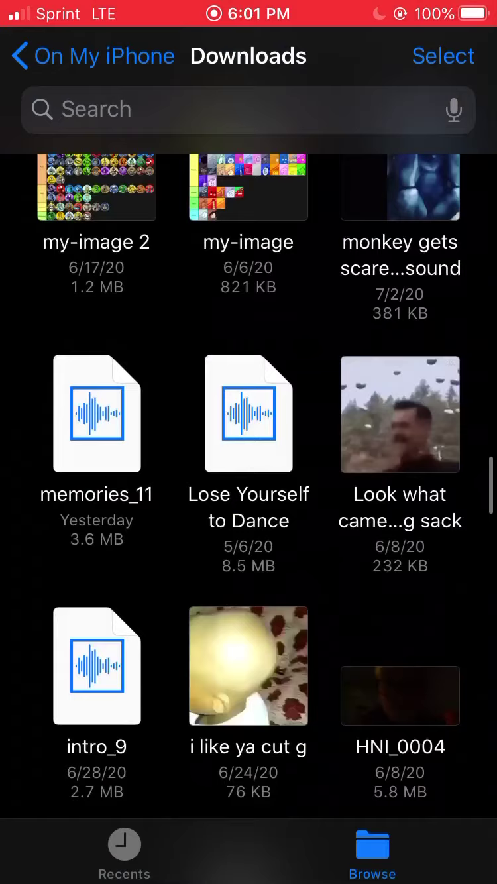
scroll(248, 483, down, 10)
scroll(249, 484, down, 6)
scroll(249, 482, down, 5)
scroll(248, 484, down, 5)
scroll(248, 483, up, 10)
scroll(248, 483, up, 10)
scroll(249, 484, up, 10)
scroll(249, 484, up, 10)
scroll(249, 483, up, 5)
click(92, 57)
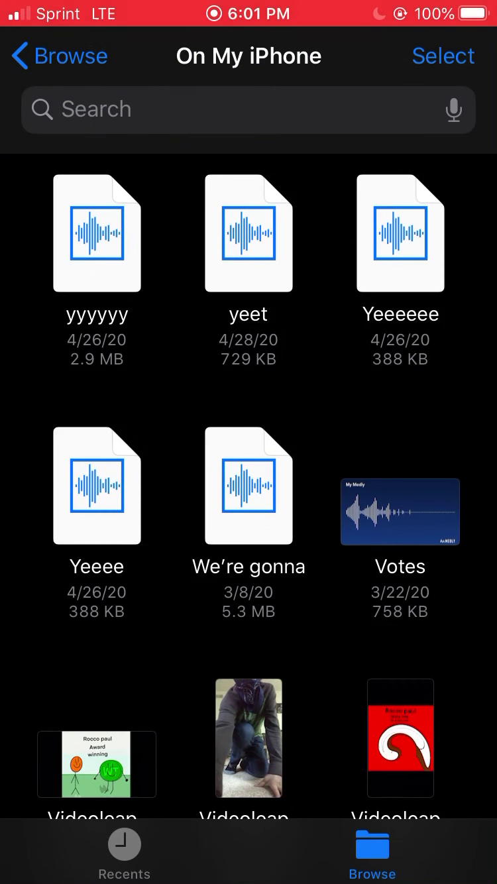
click(60, 56)
click(154, 623)
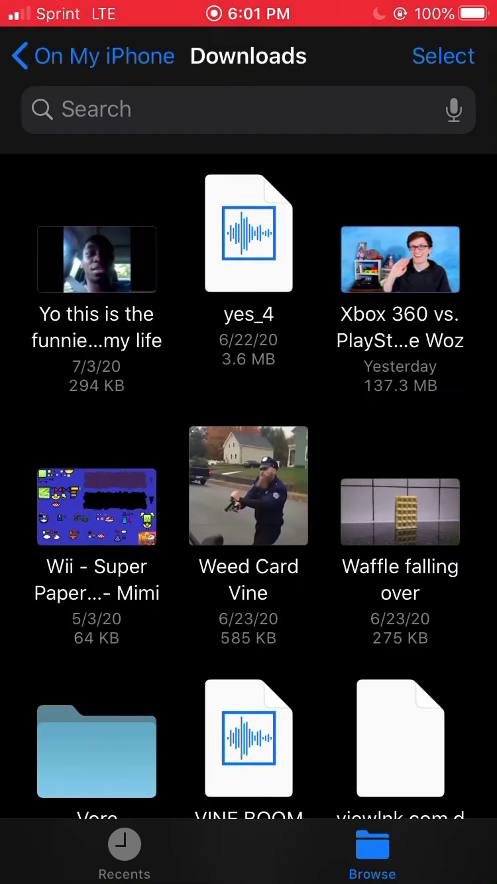
- Scroll through Downloads, step back to the storage locations, and reopen Downloads
scroll(248, 483, down, 15)
scroll(249, 484, down, 15)
scroll(249, 482, down, 15)
scroll(249, 483, down, 15)
scroll(249, 484, down, 15)
scroll(248, 483, down, 10)
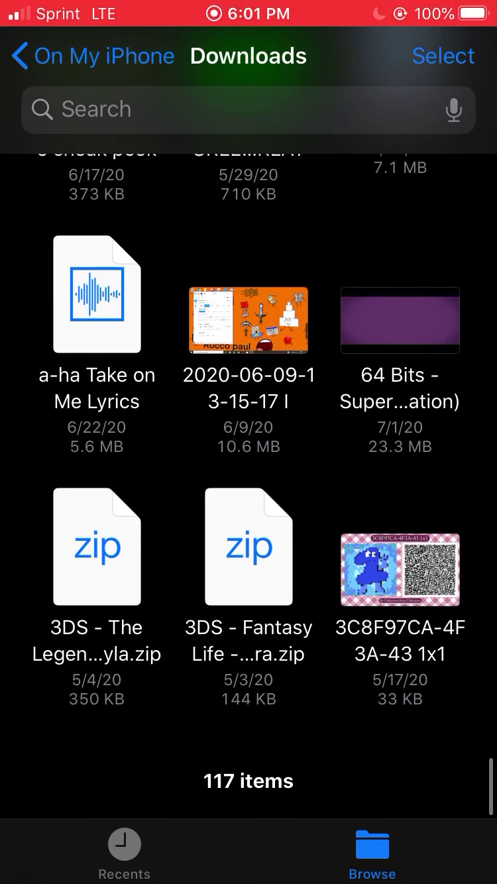
click(372, 854)
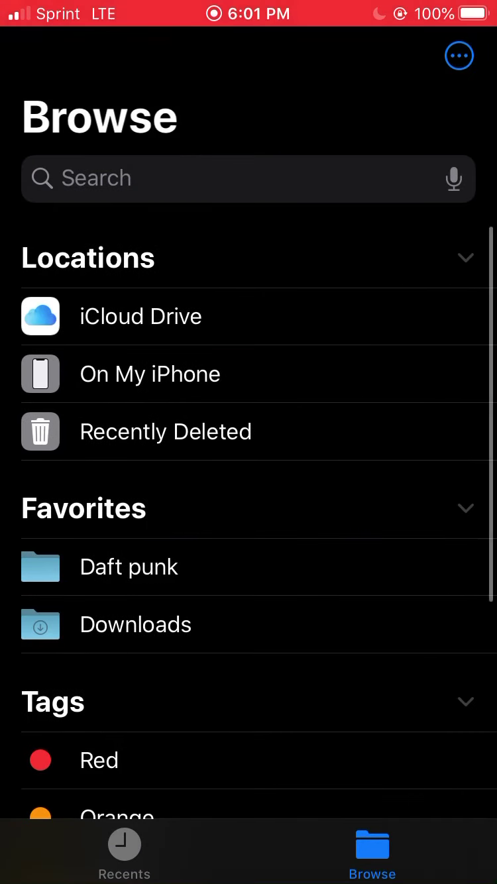
click(135, 624)
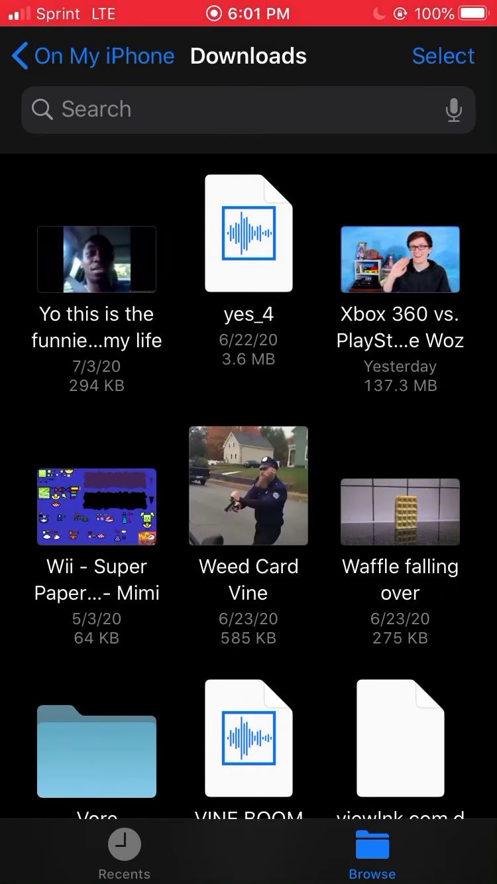
- Review the VHS clips and tape-hiss audio in Downloads, then close Files
scroll(248, 484, down, 10)
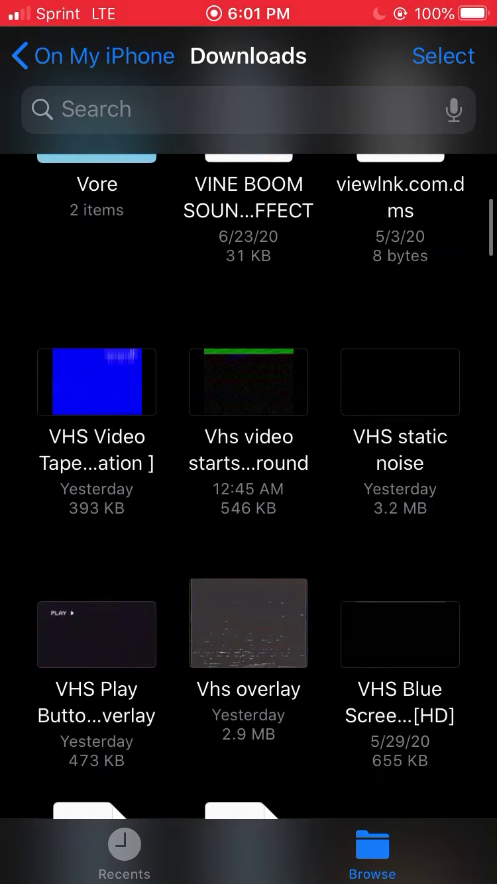
scroll(248, 484, up, 1)
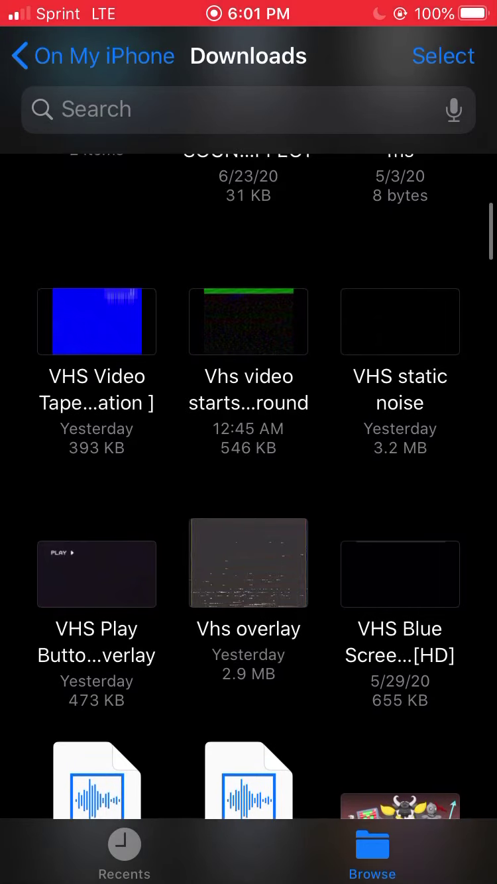
scroll(248, 484, down, 2)
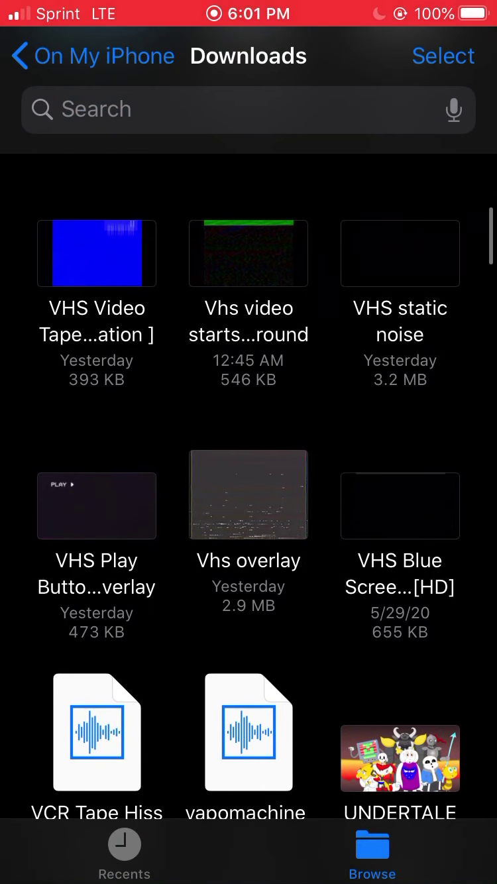
scroll(249, 482, up, 1)
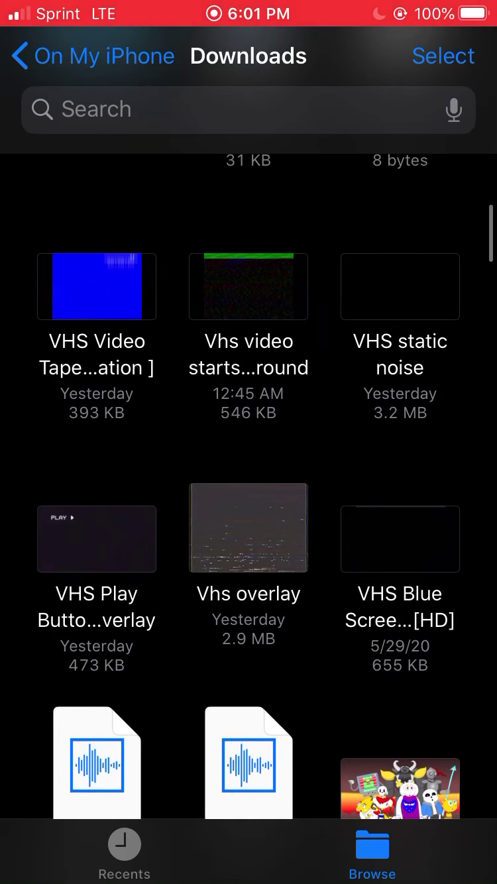
scroll(248, 483, up, 1)
scroll(248, 483, down, 1)
scroll(248, 483, up, 1)
key(Home)
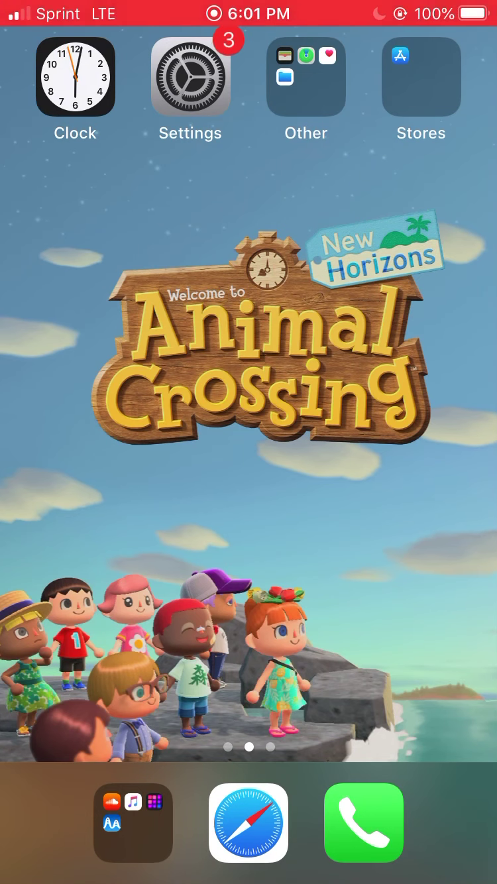
- Preview the 0:09 green-shirt selfie video in Photos' Recents, then open the app switcher
scroll(249, 397, right, 5)
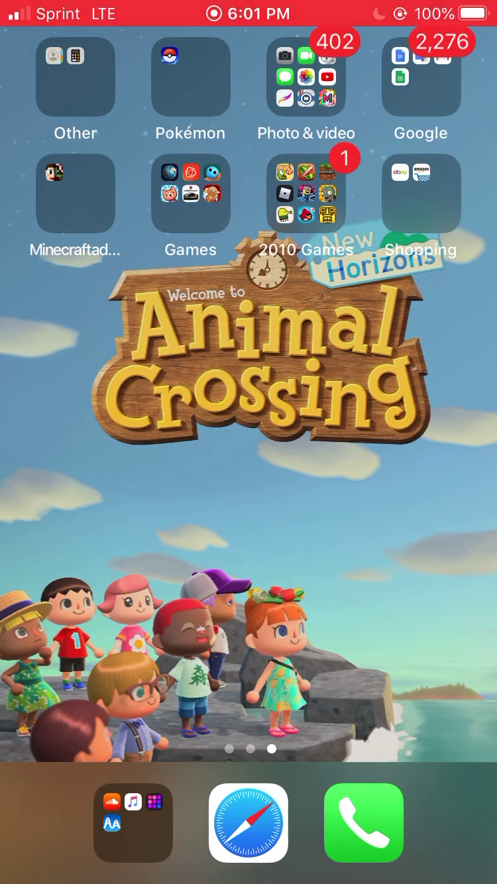
click(306, 74)
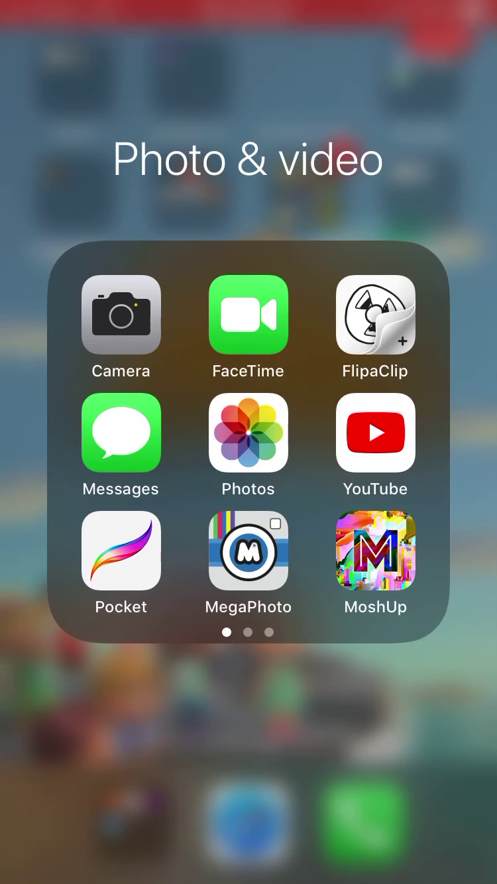
click(248, 432)
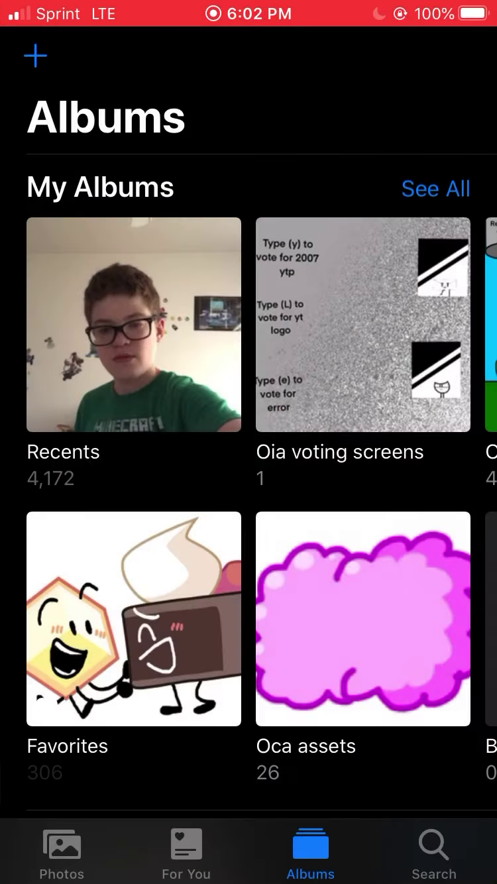
click(132, 336)
click(253, 732)
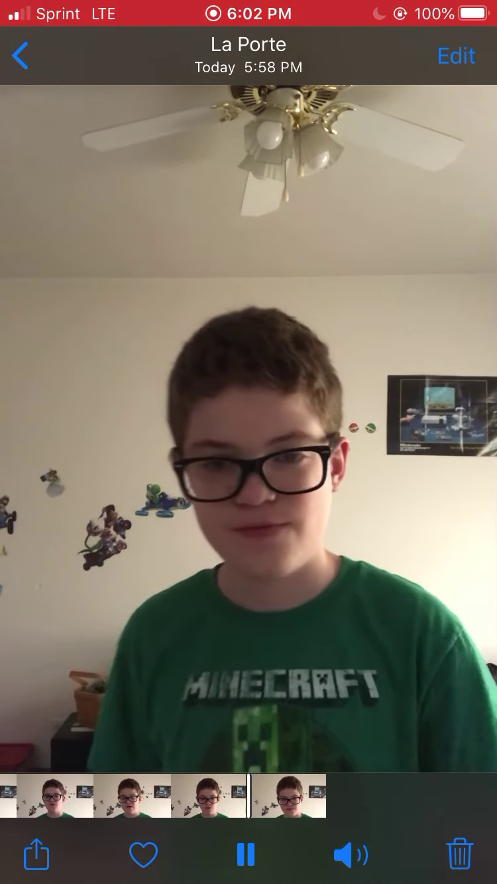
click(20, 55)
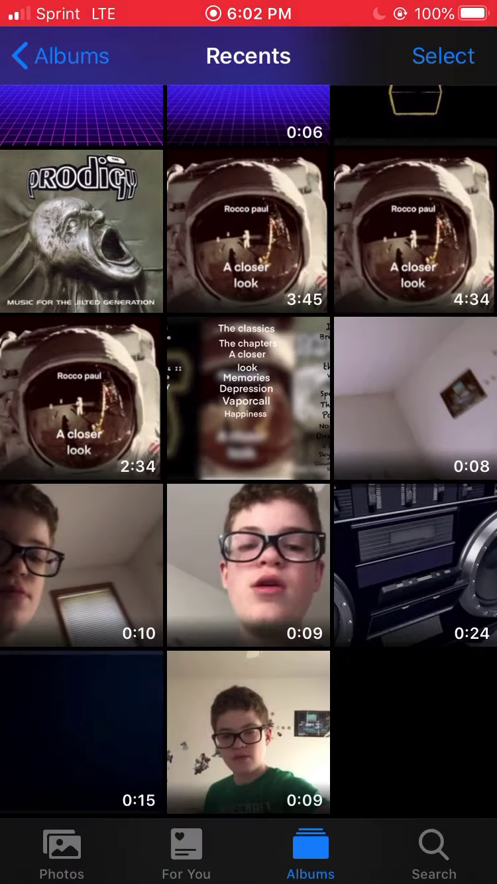
key(super)
key(super)
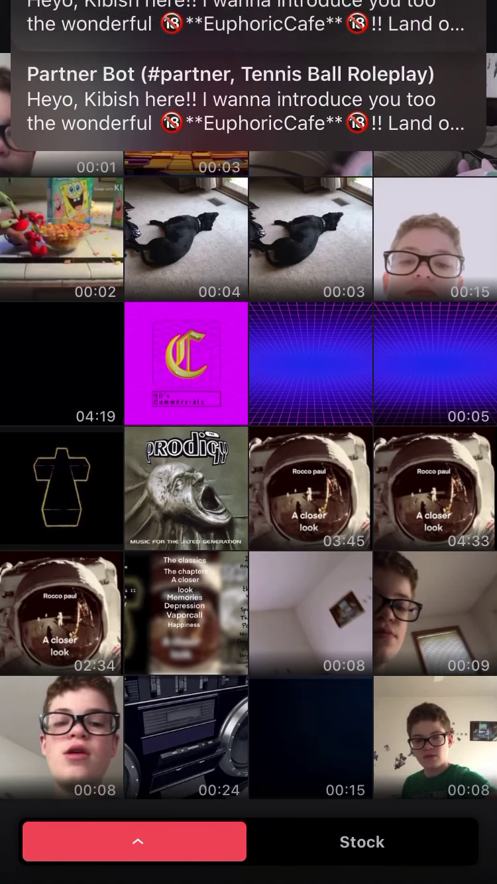
- Import the 00:08 green-shirt selfie clip into a new project and scrub its timeline
click(435, 737)
click(248, 841)
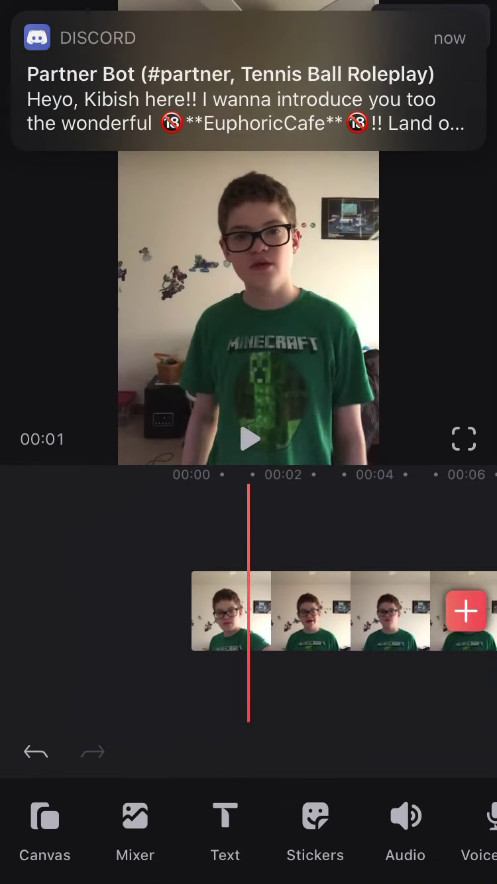
scroll(248, 610, right, 5)
scroll(248, 609, left, 5)
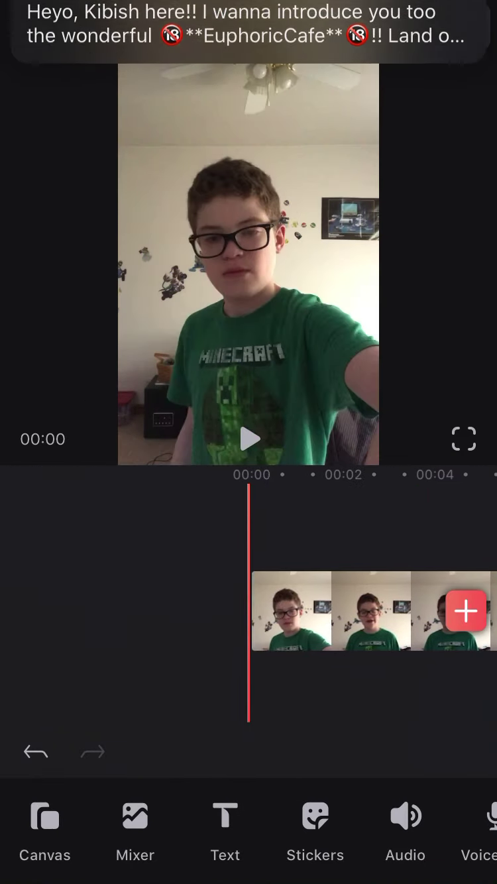
scroll(249, 609, right, 5)
scroll(249, 609, left, 5)
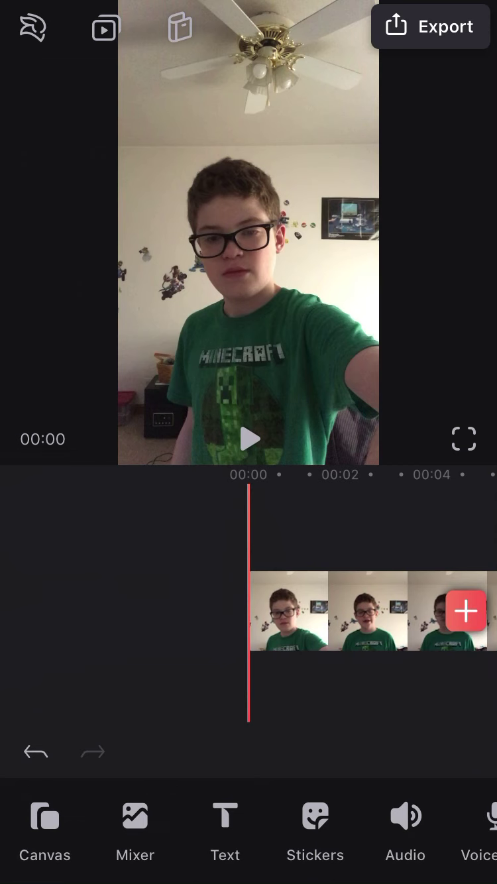
- Drop the selfie clip's Vibrance adjustment to -100
click(291, 610)
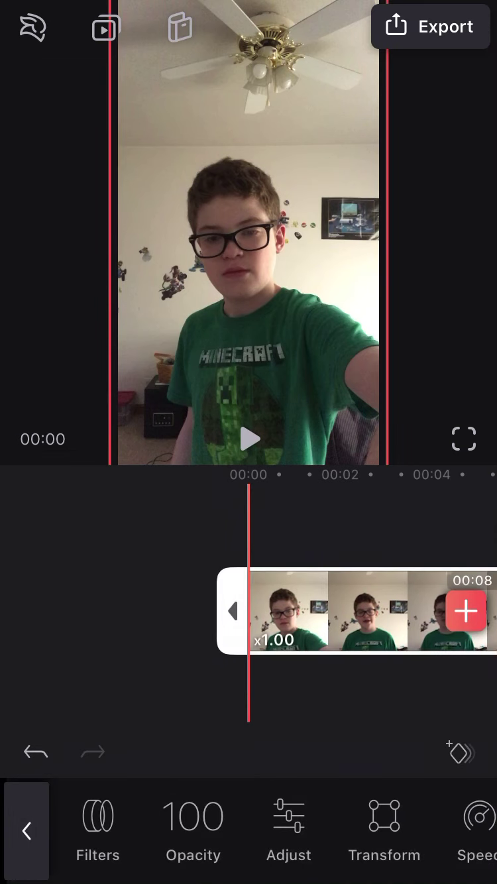
scroll(278, 828, right, 5)
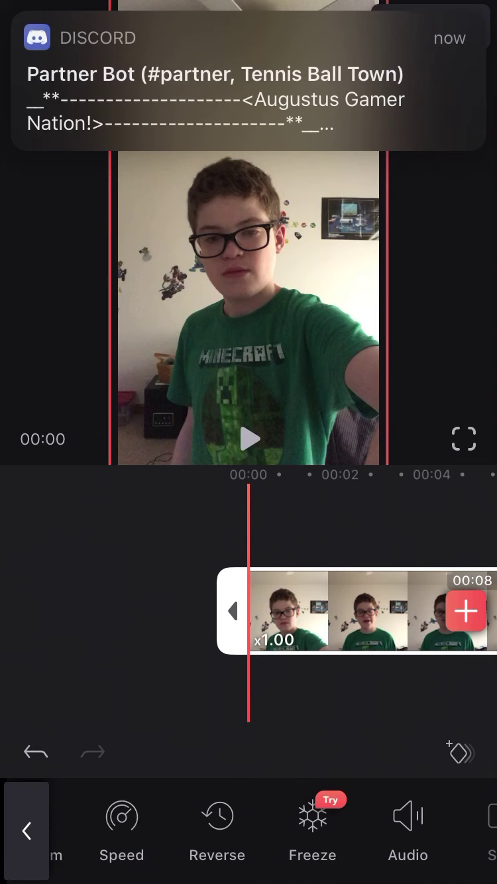
scroll(266, 827, left, 5)
click(260, 827)
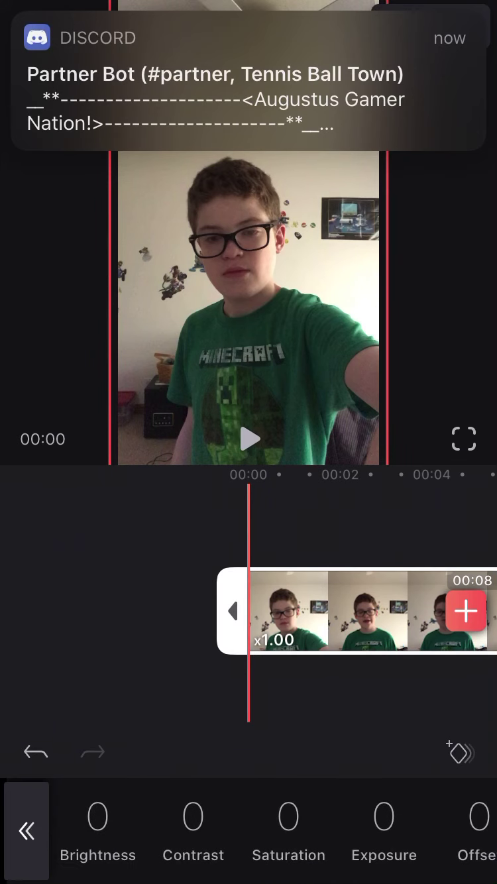
scroll(265, 828, right, 5)
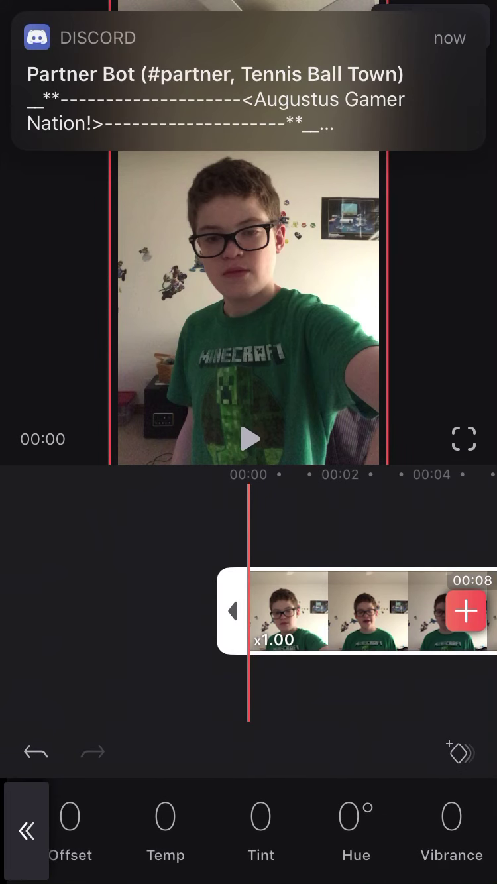
click(451, 828)
drag(248, 752, 140, 752)
mouse_move(364, 610)
mouse_down()
mouse_move(274, 609)
mouse_move(399, 609)
mouse_move(280, 609)
mouse_move(369, 610)
mouse_up()
click(26, 830)
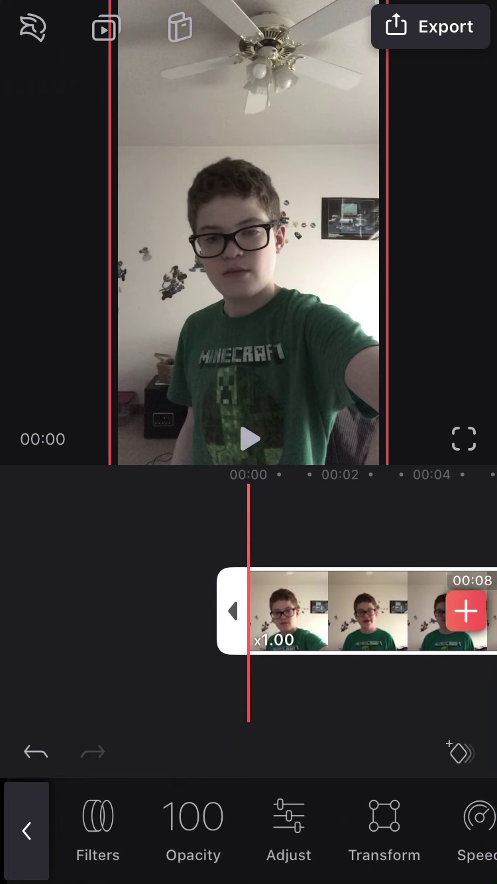
- Lower the selfie clip's audio volume to about 49
drag(397, 822, 165, 822)
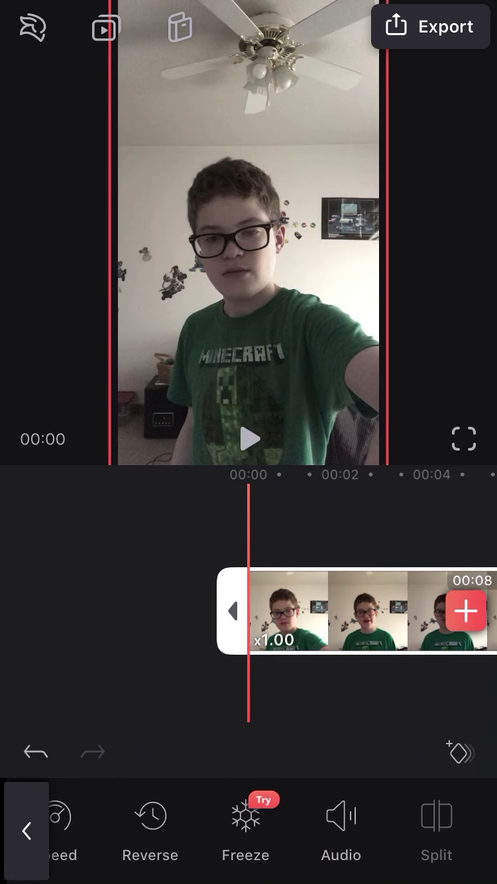
click(343, 821)
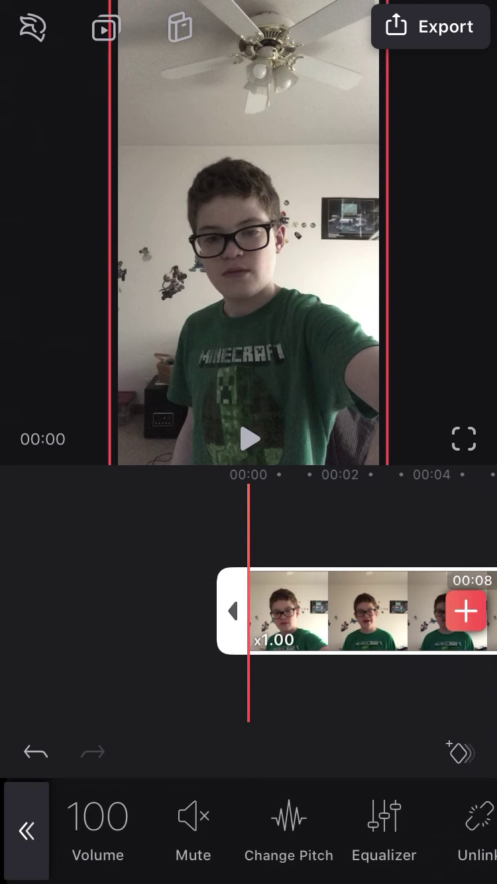
click(98, 828)
drag(249, 752, 202, 752)
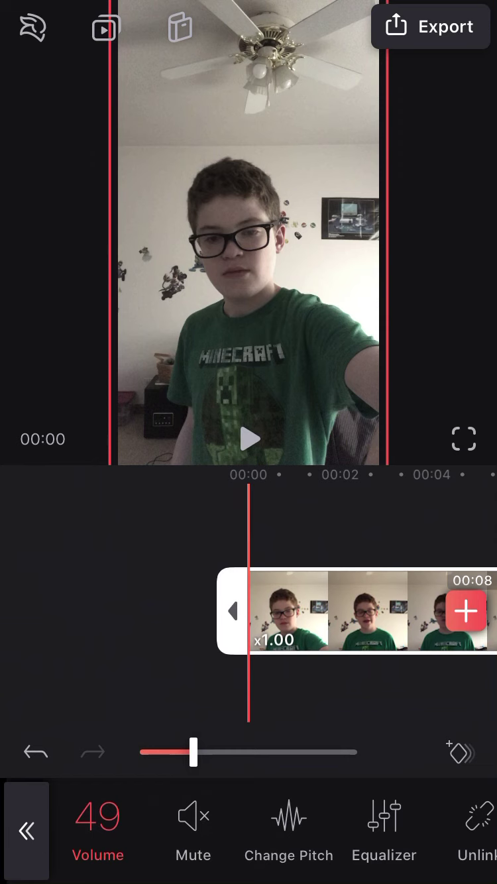
- Apply the Treble - equalizer preset to the clip's audio and play it back
click(384, 828)
drag(411, 827, 199, 828)
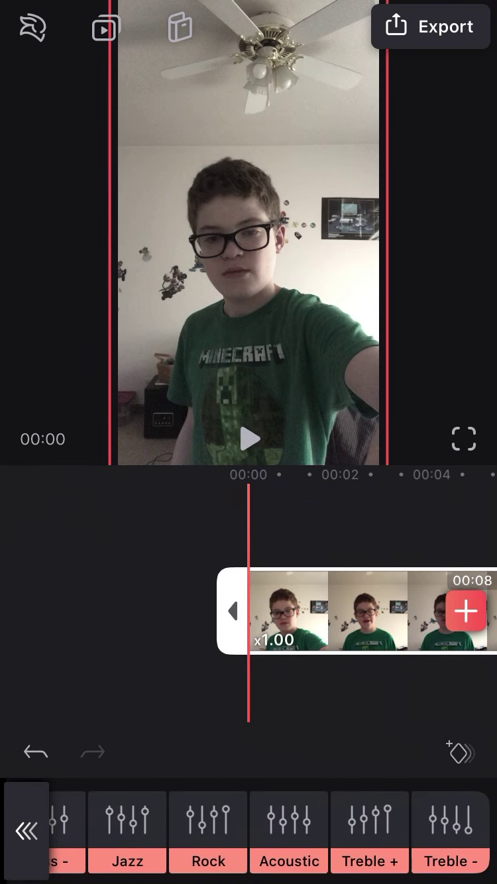
click(450, 827)
click(27, 830)
click(250, 437)
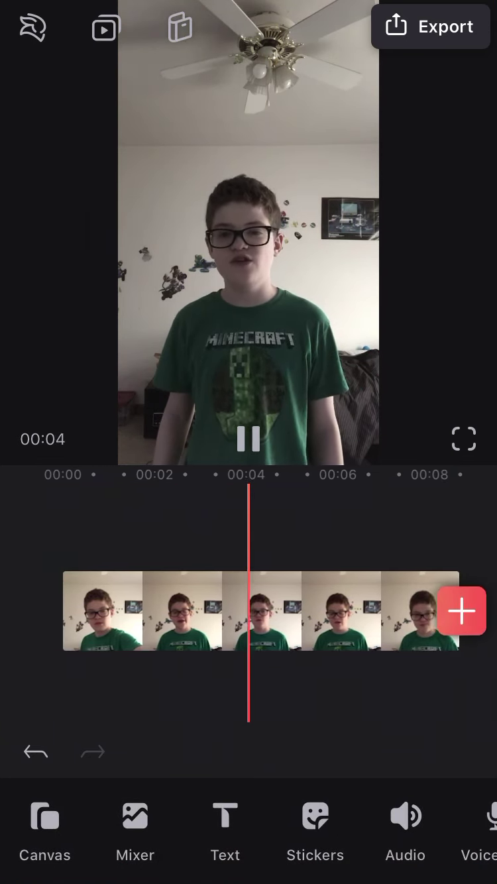
- Add the VCR Tape Hiss sound as a track, trimmed from 2:06 to 8 seconds
drag(166, 609, 432, 610)
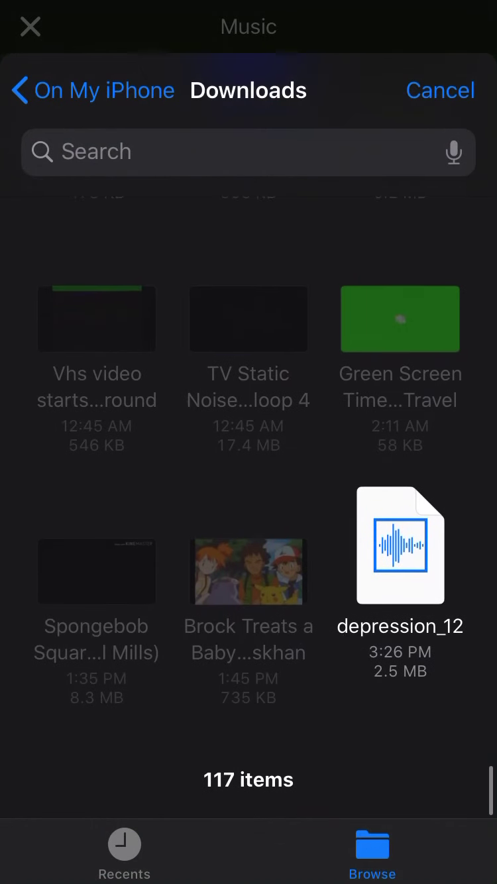
scroll(248, 503, up, 10)
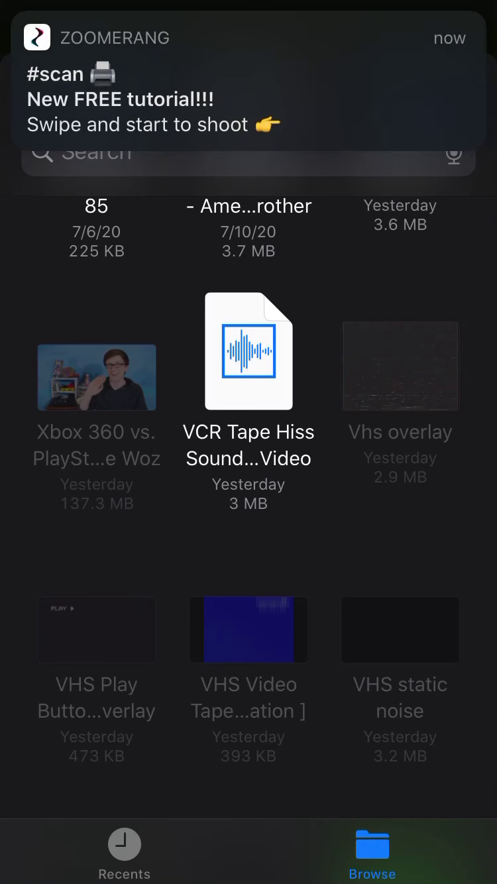
click(249, 371)
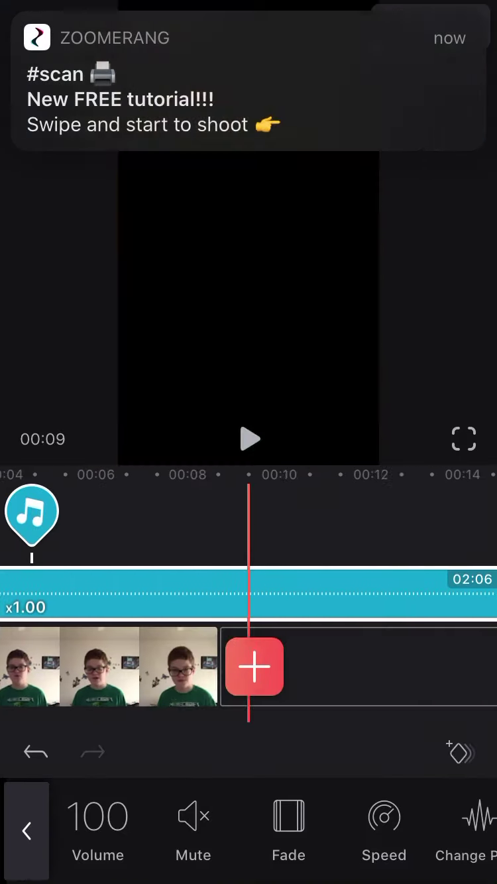
scroll(249, 662, left, 2)
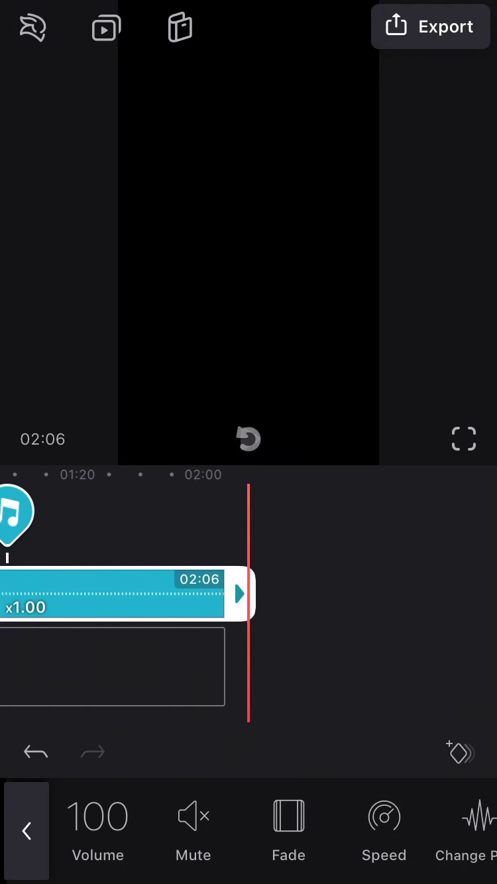
mouse_move(446, 594)
mouse_down()
mouse_move(107, 594)
mouse_move(147, 594)
mouse_up()
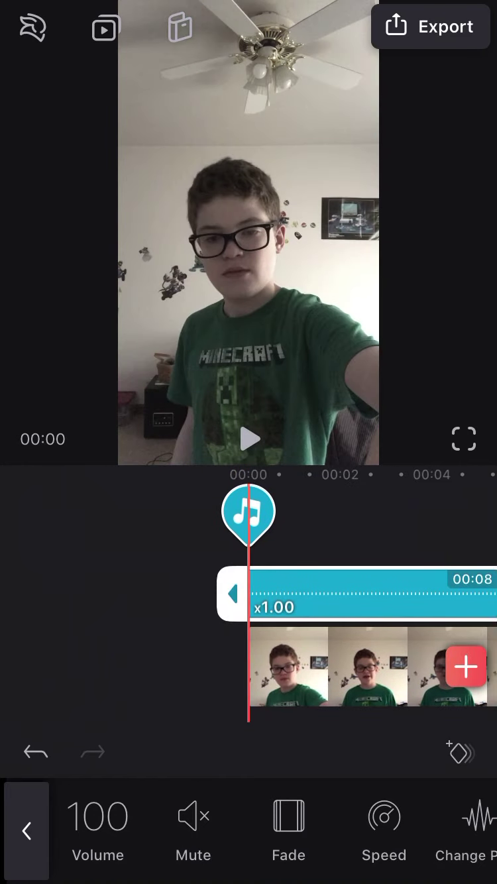
click(26, 831)
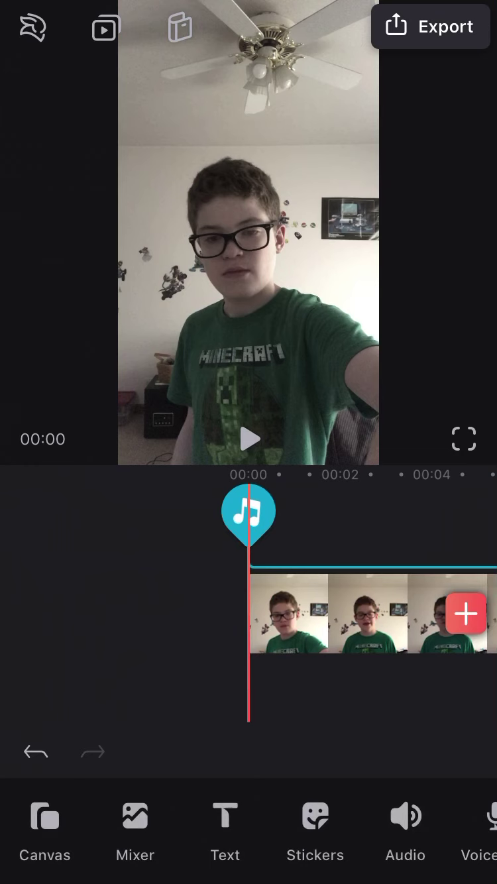
- Play the video with the tape-hiss track, then rewind to the first frame
mouse_move(370, 613)
mouse_down()
mouse_move(166, 613)
mouse_move(398, 614)
mouse_up()
click(249, 438)
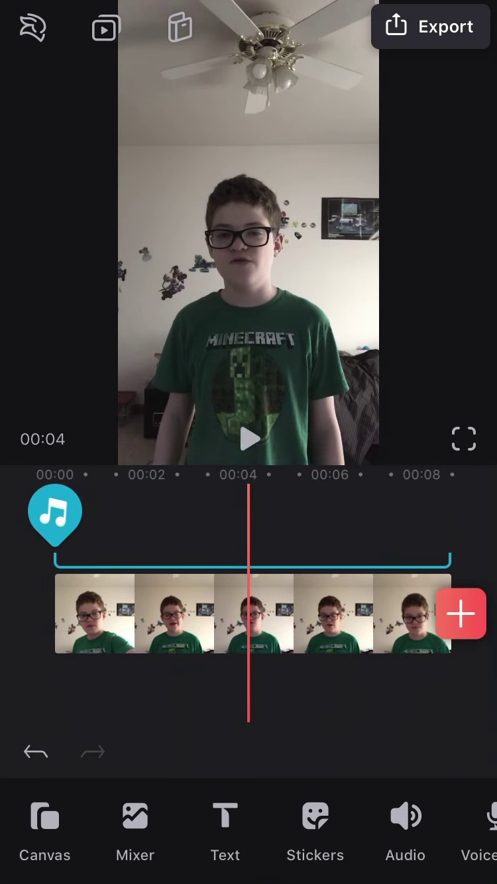
drag(133, 613, 397, 613)
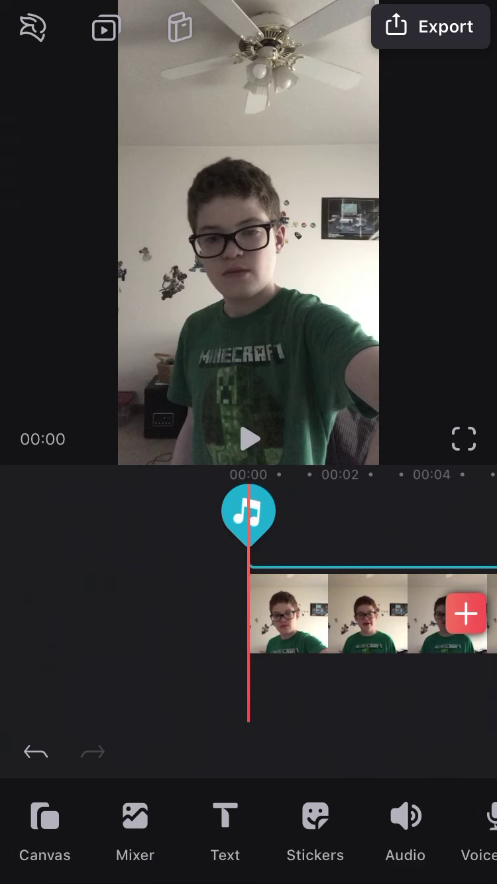
- Boost the tape-hiss track's volume to 215
click(371, 567)
click(98, 827)
drag(247, 752, 280, 752)
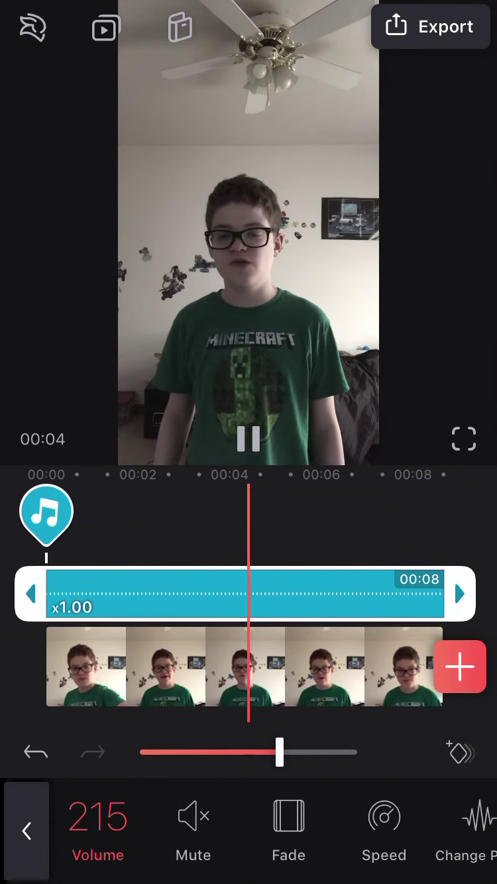
click(248, 438)
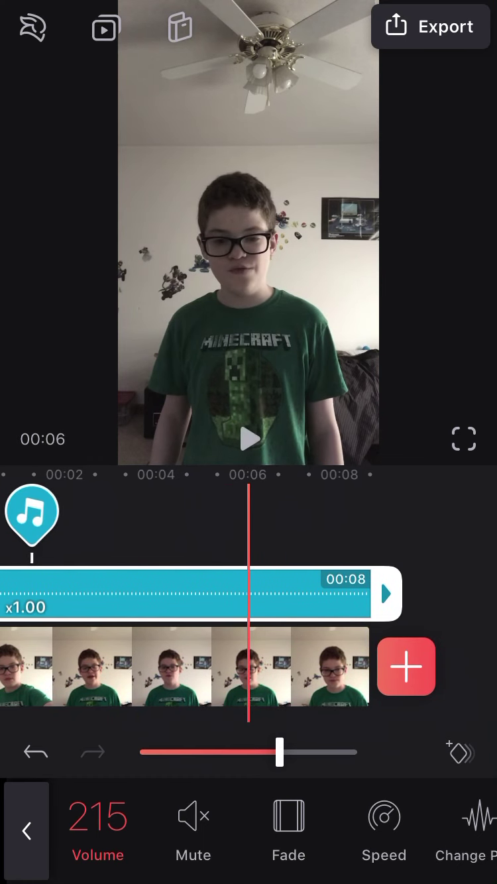
click(26, 829)
drag(132, 662, 398, 664)
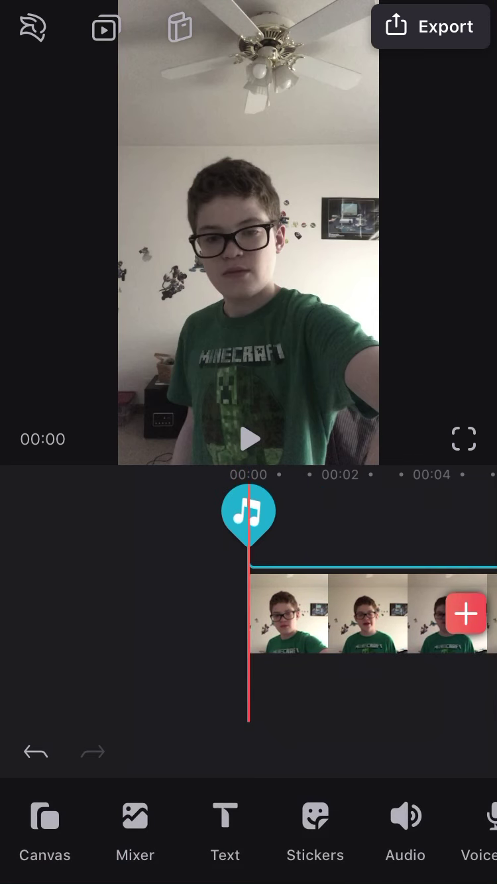
mouse_move(371, 614)
mouse_down()
mouse_move(330, 613)
mouse_move(373, 613)
mouse_up()
- Change the project canvas format from 9:16 to square 1:1
click(45, 828)
click(198, 818)
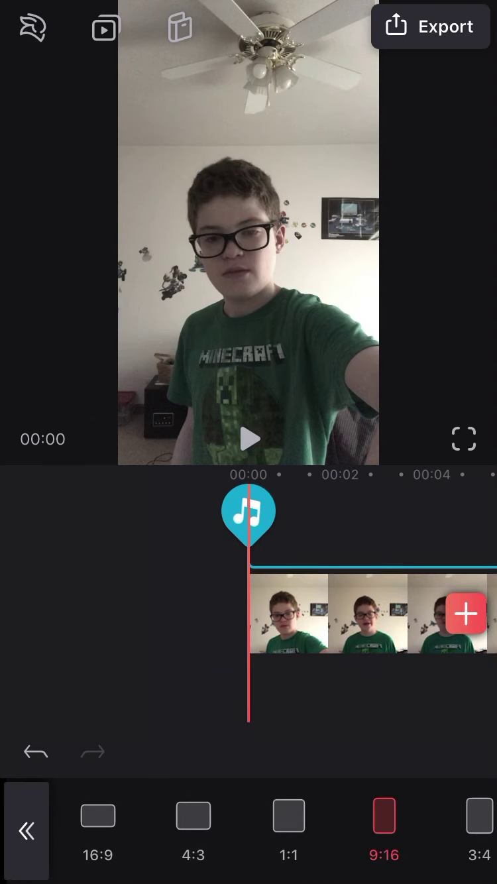
click(287, 821)
drag(331, 613, 377, 612)
drag(411, 613, 228, 613)
drag(265, 612, 484, 613)
click(27, 830)
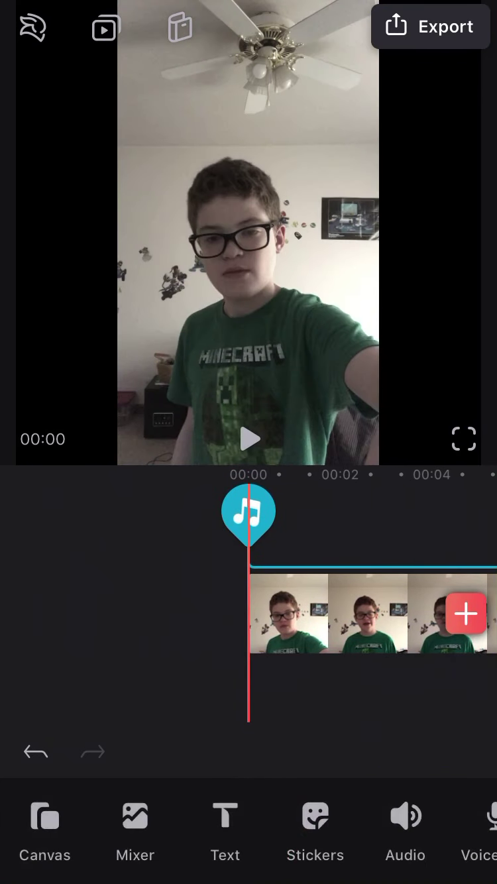
mouse_move(384, 613)
mouse_down()
mouse_move(249, 614)
mouse_move(431, 613)
mouse_up()
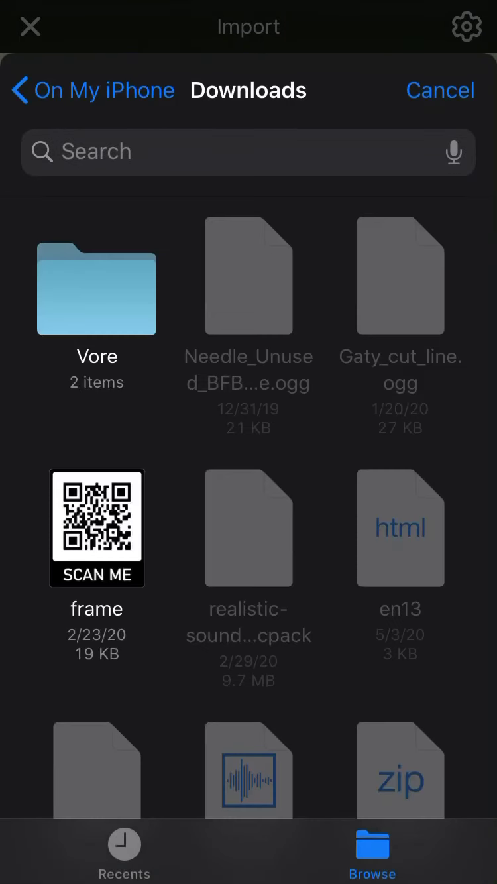
- Add the VHS noise video as an overlay layer over the selfie clip
scroll(249, 464, down, 5)
scroll(248, 463, down, 5)
scroll(248, 464, down, 5)
scroll(248, 465, down, 5)
scroll(248, 490, down, 5)
scroll(248, 491, up, 5)
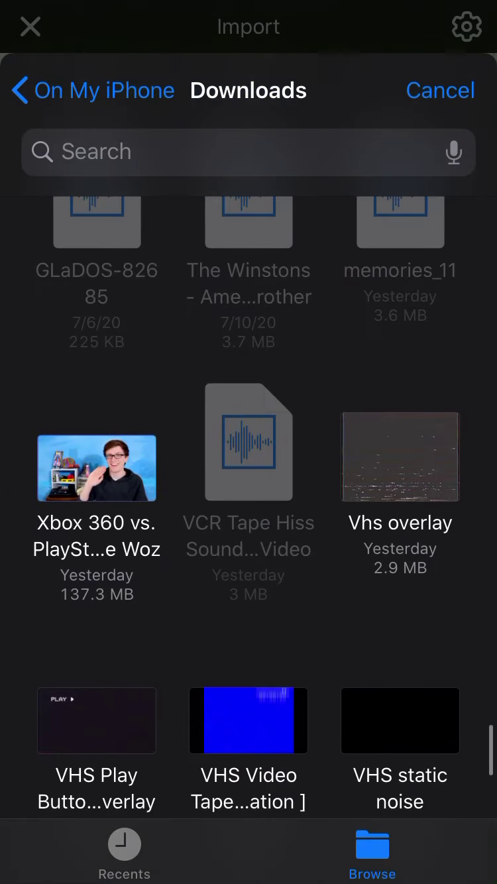
click(400, 457)
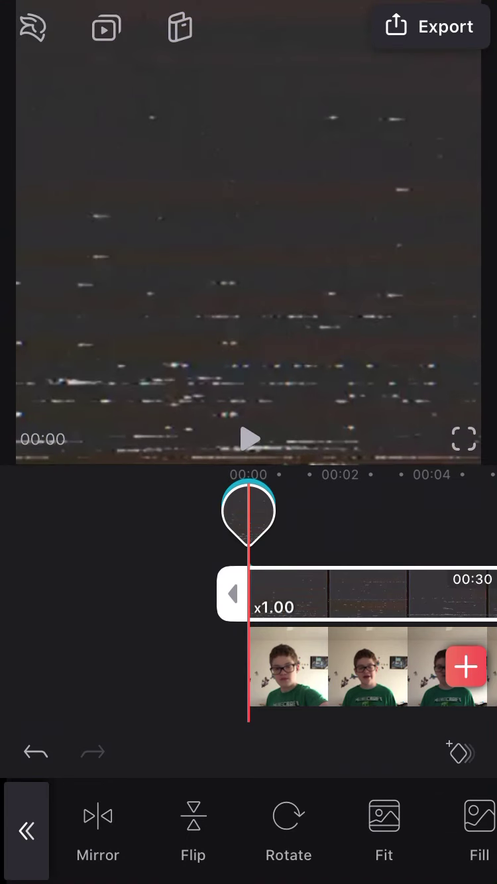
drag(249, 265, 254, 260)
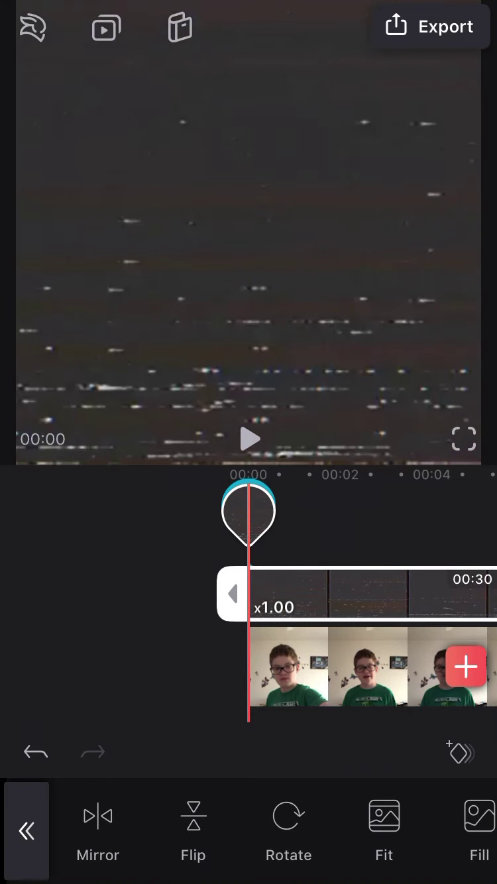
- Set the VHS noise overlay's blending mode to Screen
click(26, 829)
click(384, 828)
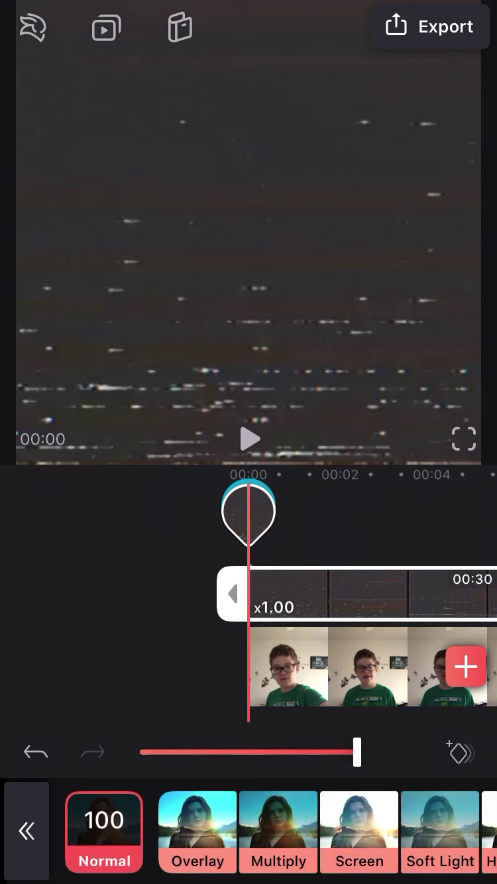
click(359, 828)
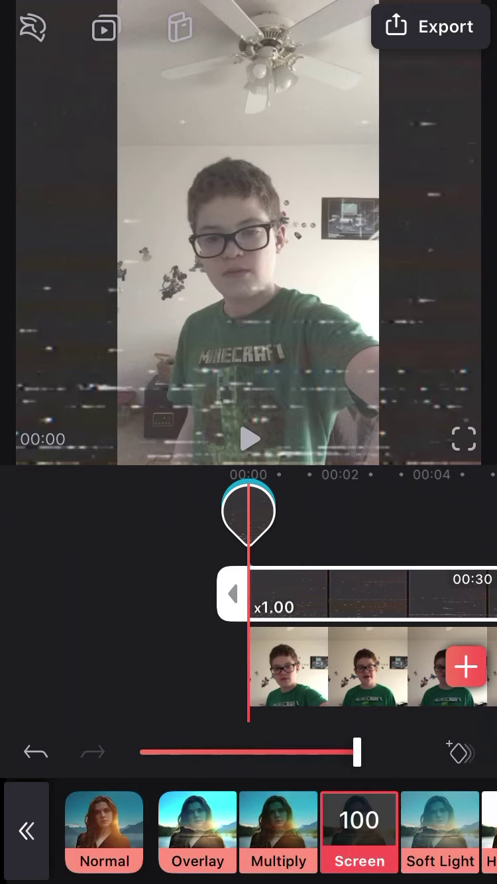
drag(398, 663, 220, 663)
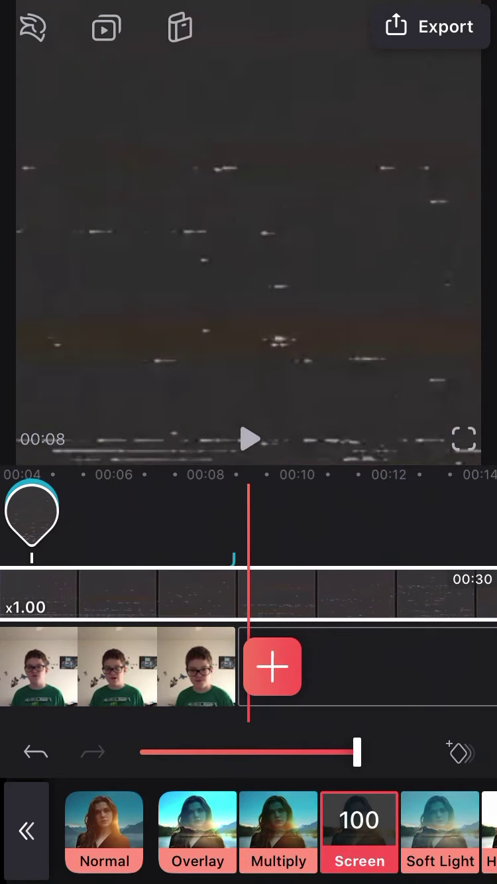
click(26, 830)
- Trim the noise overlay to end at 00:08 and play it back from the start
drag(371, 663, 124, 663)
mouse_move(306, 593)
mouse_down()
mouse_move(333, 594)
mouse_move(125, 594)
mouse_up()
drag(165, 663, 332, 662)
drag(264, 663, 364, 663)
drag(199, 663, 364, 662)
click(249, 438)
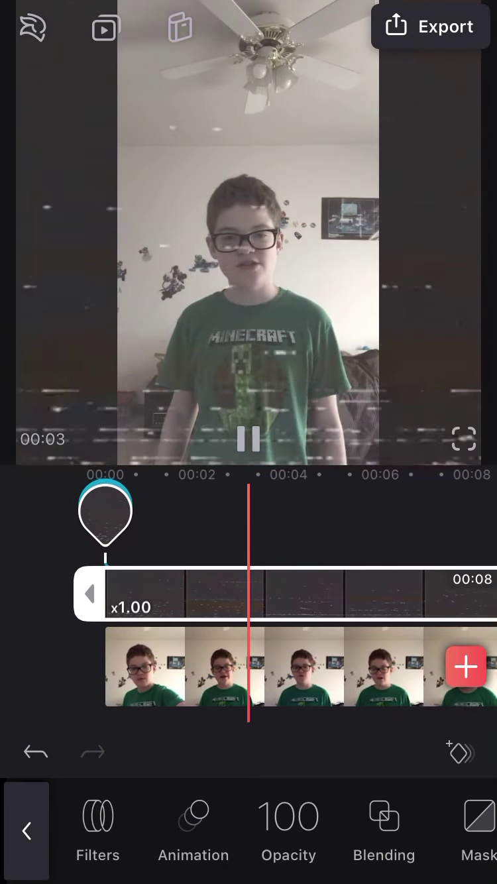
click(250, 438)
drag(199, 663, 355, 663)
click(27, 830)
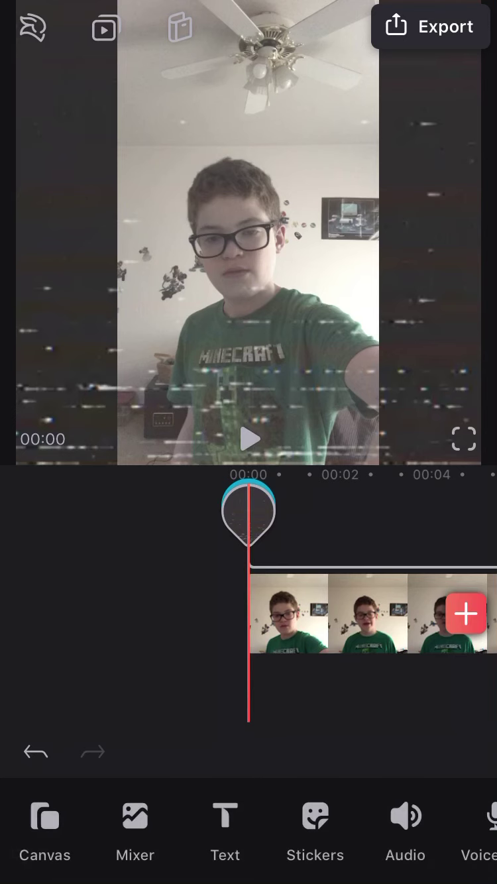
- Import the PLAY ▶ clip from Downloads as an overlay layer
click(466, 613)
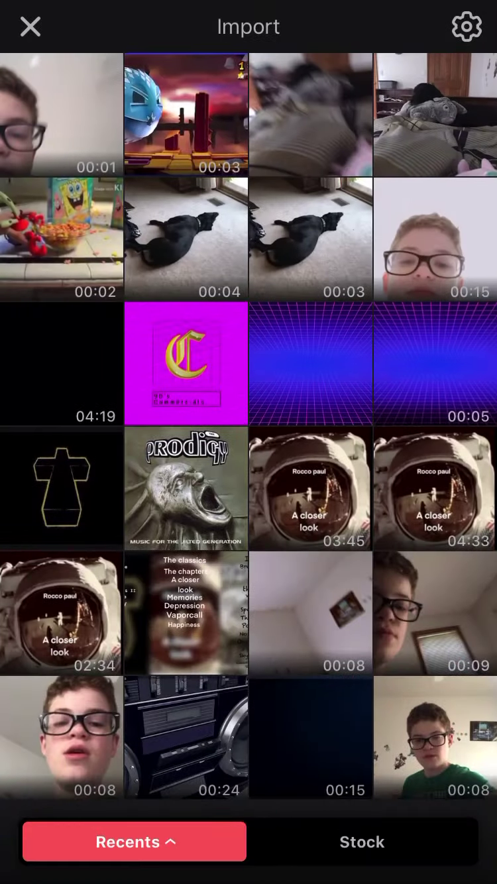
click(127, 841)
click(199, 755)
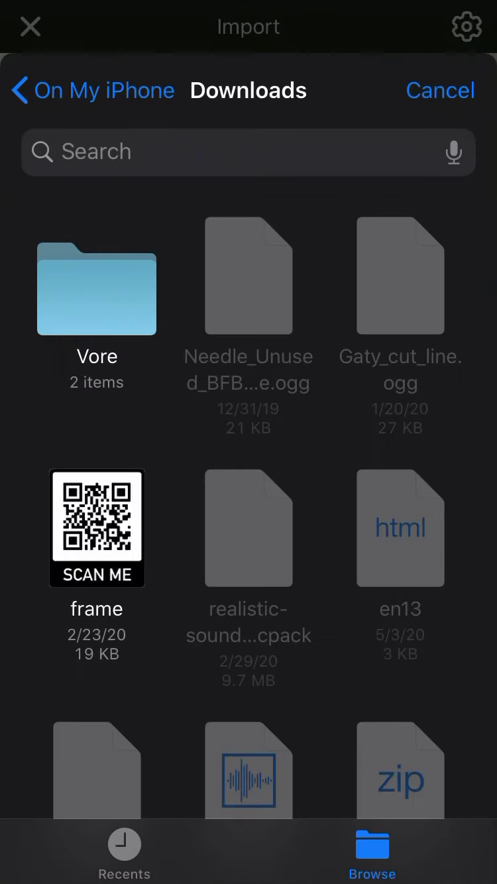
scroll(248, 463, down, 10)
scroll(248, 464, down, 10)
scroll(249, 463, down, 10)
scroll(248, 464, down, 10)
scroll(248, 463, up, 10)
drag(248, 90, 249, 727)
click(30, 26)
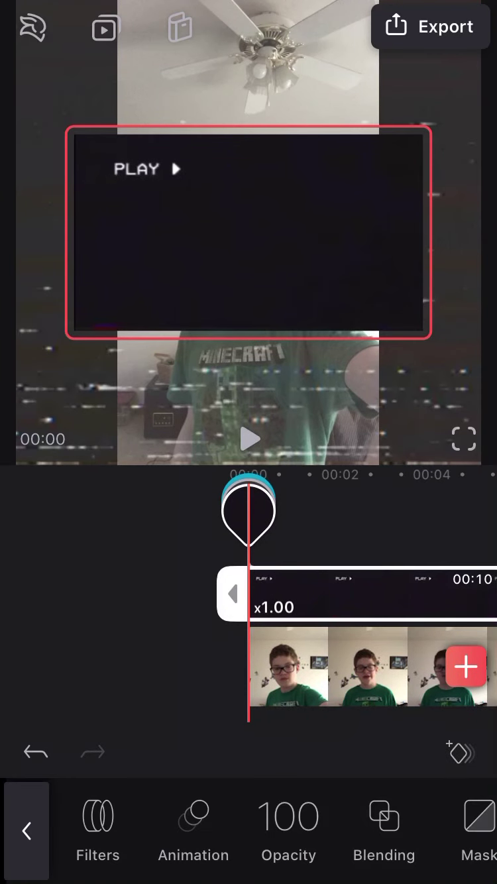
scroll(288, 827, right, 5)
- Use Transform to enlarge the PLAY ▶ overlay so it fills the frame
click(392, 822)
mouse_move(249, 232)
mouse_down()
mouse_move(397, 99)
mouse_move(298, 165)
mouse_up()
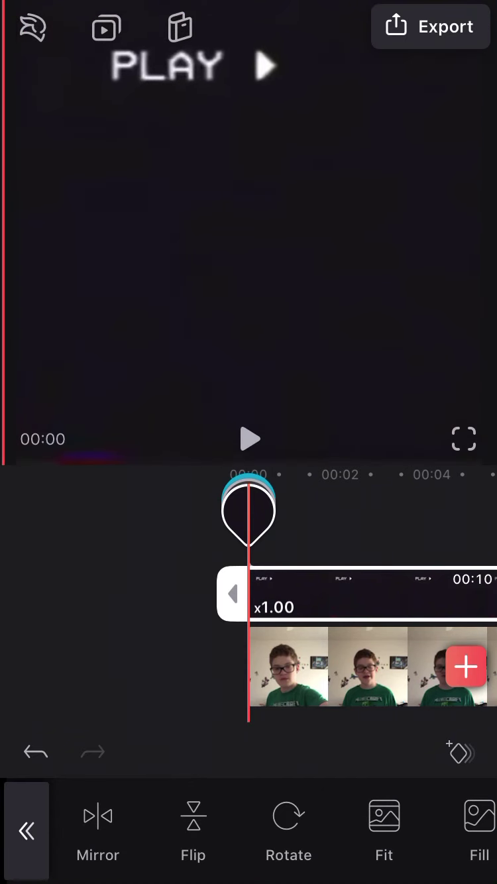
mouse_move(298, 166)
mouse_down()
mouse_move(358, 172)
mouse_move(326, 172)
mouse_up()
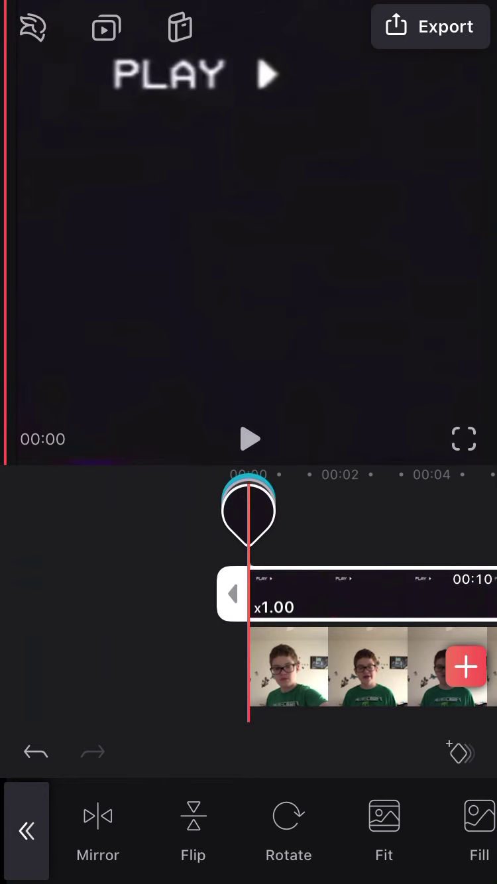
click(25, 831)
- Set the PLAY ▶ overlay to Screen blending and preview the result
click(385, 818)
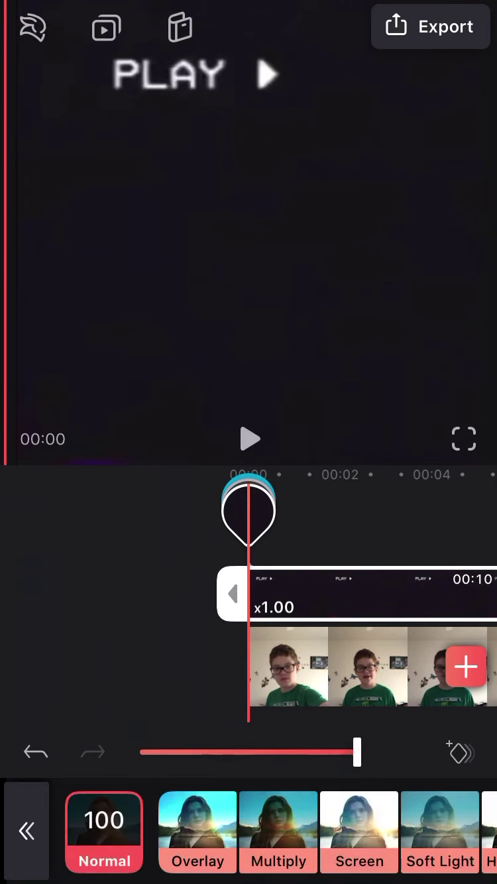
click(359, 827)
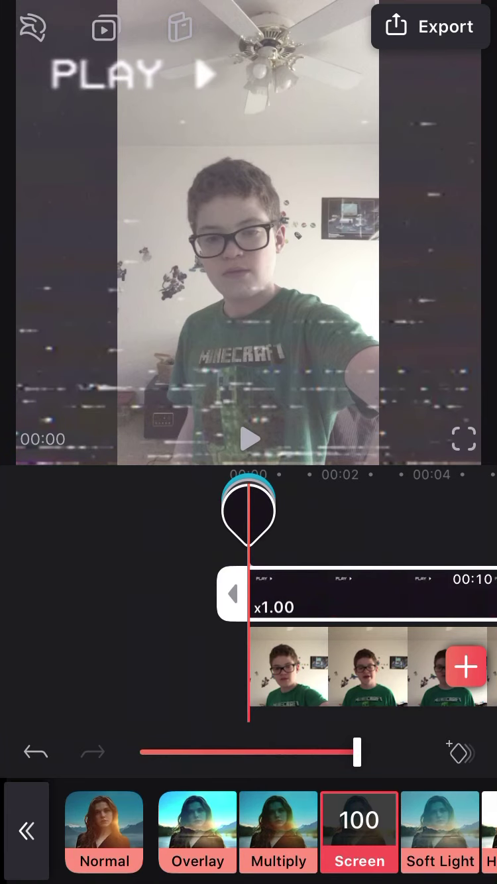
click(26, 830)
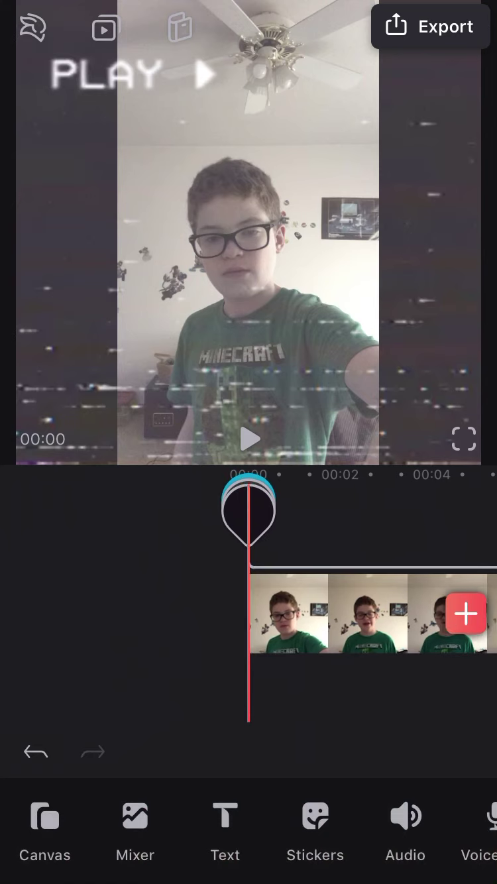
drag(398, 616, 67, 616)
drag(200, 616, 221, 616)
click(133, 563)
click(26, 831)
- Scrub the timeline and browse the overlay effect track's toolbar options
drag(99, 616, 431, 616)
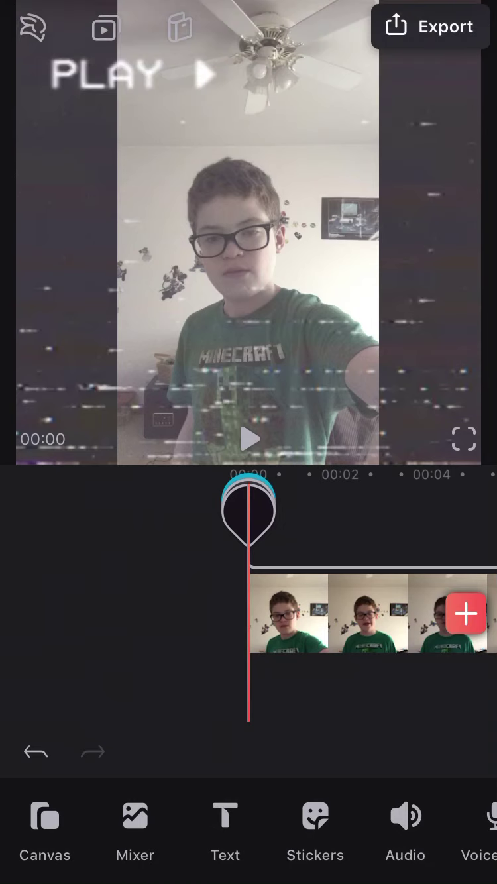
drag(370, 613, 26, 613)
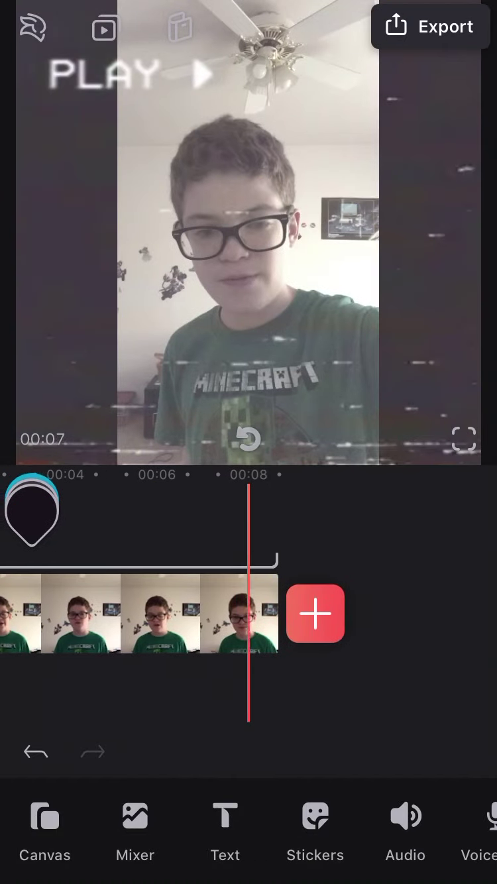
drag(66, 613, 424, 612)
drag(371, 613, 235, 613)
drag(298, 613, 315, 613)
click(156, 510)
drag(431, 822, 74, 822)
drag(464, 821, 66, 821)
drag(398, 822, 99, 822)
click(27, 830)
- Undo the last edit and remove the PLAY ▶ overlay track
drag(298, 614, 391, 613)
drag(332, 612, 242, 614)
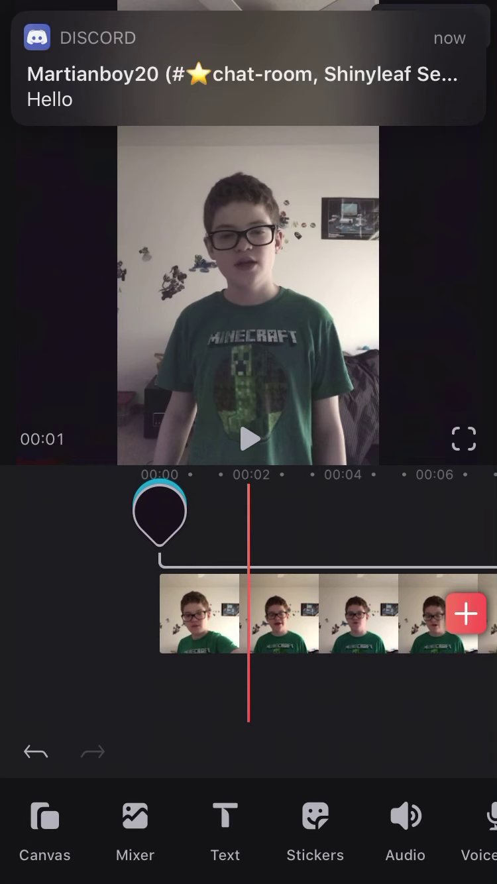
click(36, 751)
click(298, 565)
drag(398, 821, 100, 821)
drag(397, 822, 298, 822)
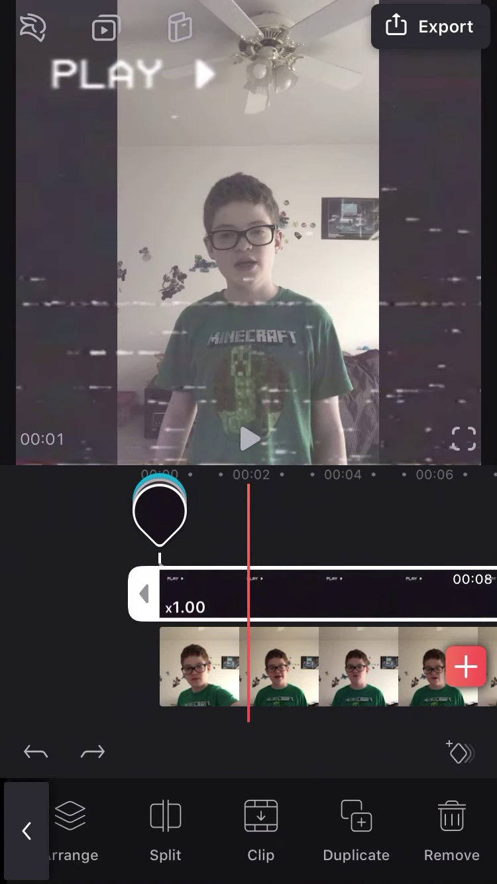
click(450, 818)
mouse_move(298, 613)
mouse_down()
mouse_move(386, 613)
mouse_move(318, 613)
mouse_up()
drag(398, 613, 99, 612)
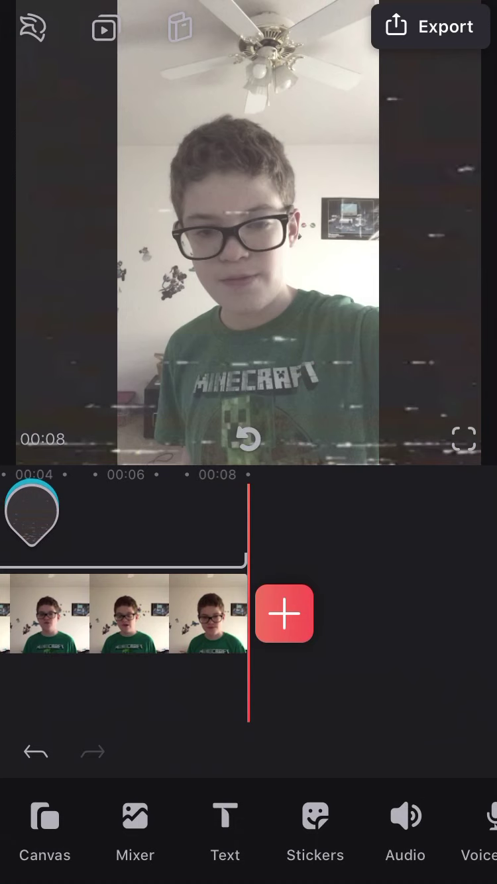
- Export the project at 720p and 30 fps to the camera roll
click(431, 26)
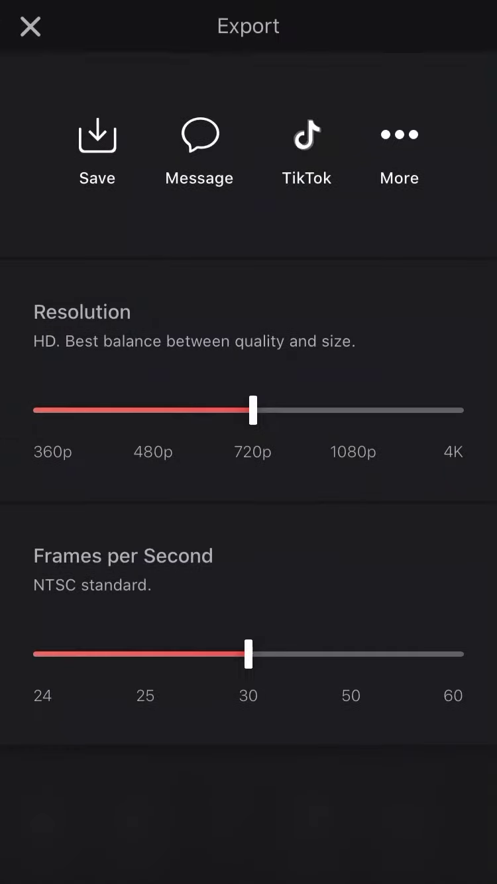
click(98, 139)
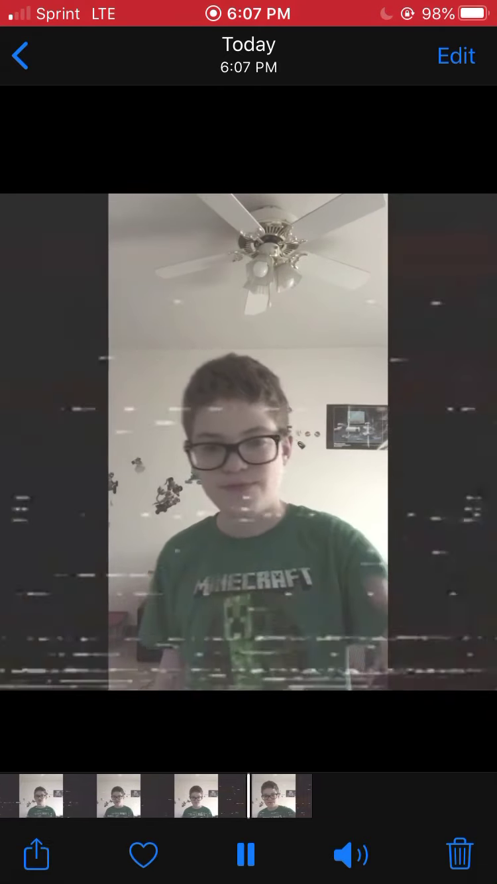
- Close playback, open the newest export in Recents, and cancel deleting it
drag(248, 437, 265, 490)
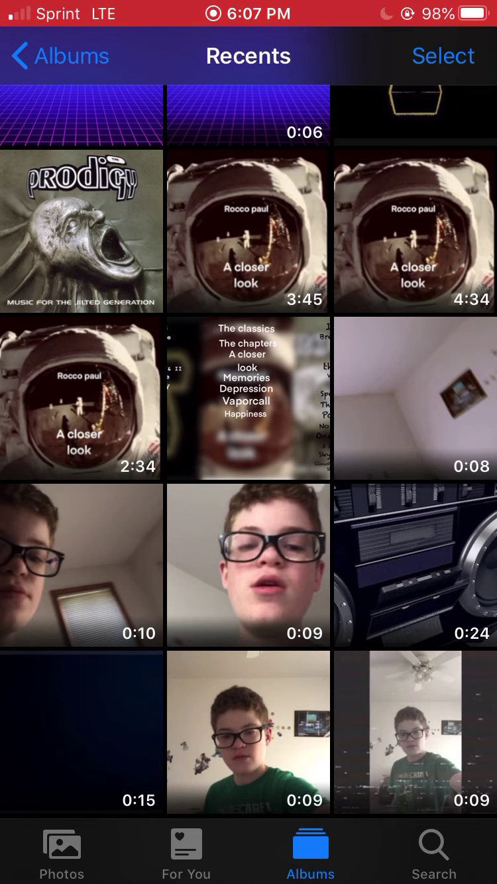
click(415, 732)
click(459, 854)
click(249, 835)
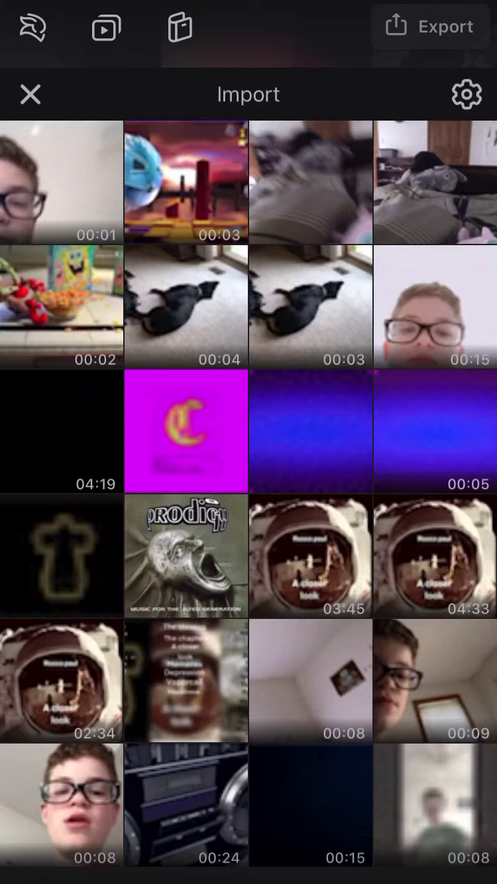
- Import the exported VHS video and add a CRT glitch effect
click(434, 306)
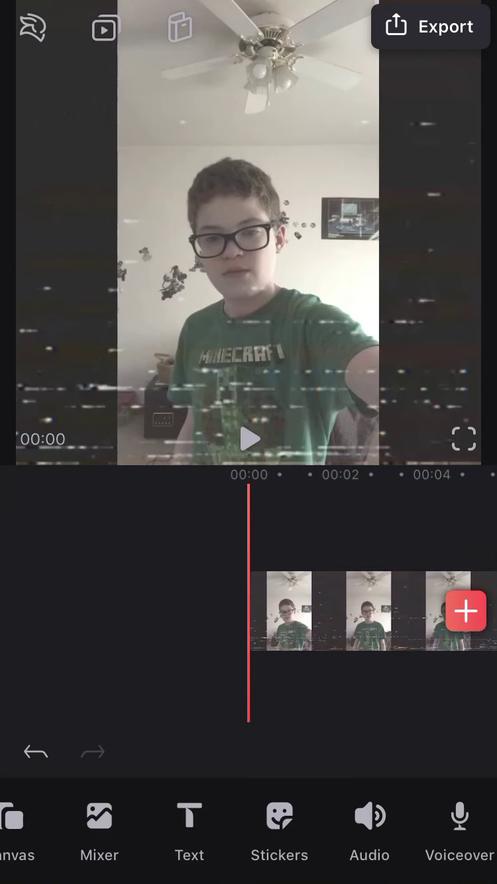
drag(411, 822, 66, 821)
click(343, 812)
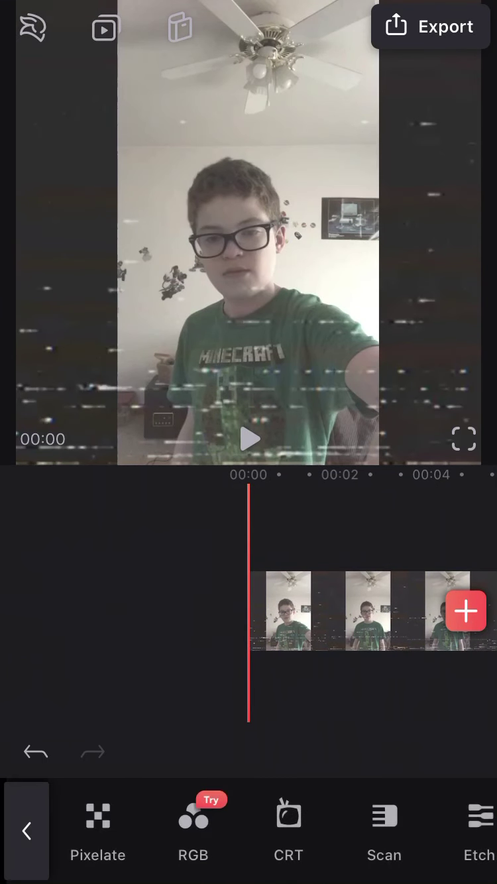
click(287, 821)
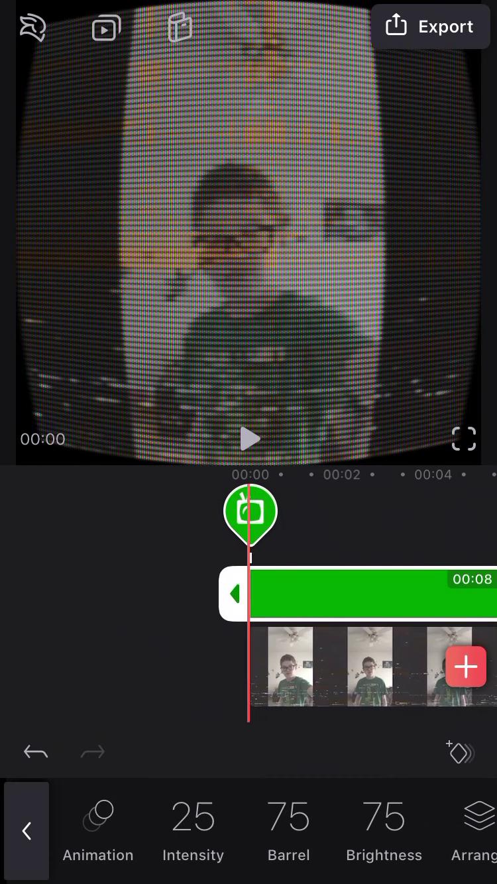
- Set CRT intensity and barrel to 0 and brightness to 27
click(193, 828)
drag(194, 751, 140, 752)
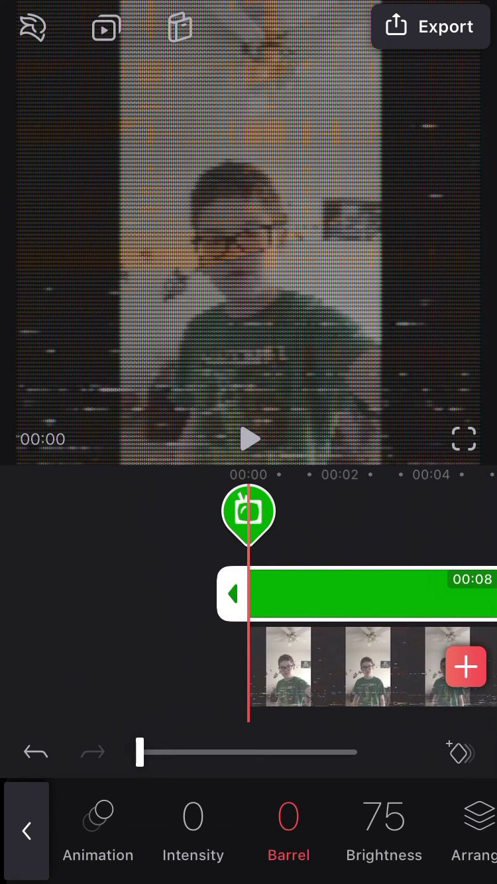
click(385, 827)
mouse_move(303, 752)
mouse_down()
mouse_move(357, 752)
mouse_move(140, 752)
mouse_move(237, 752)
mouse_move(197, 752)
mouse_up()
drag(398, 828, 192, 828)
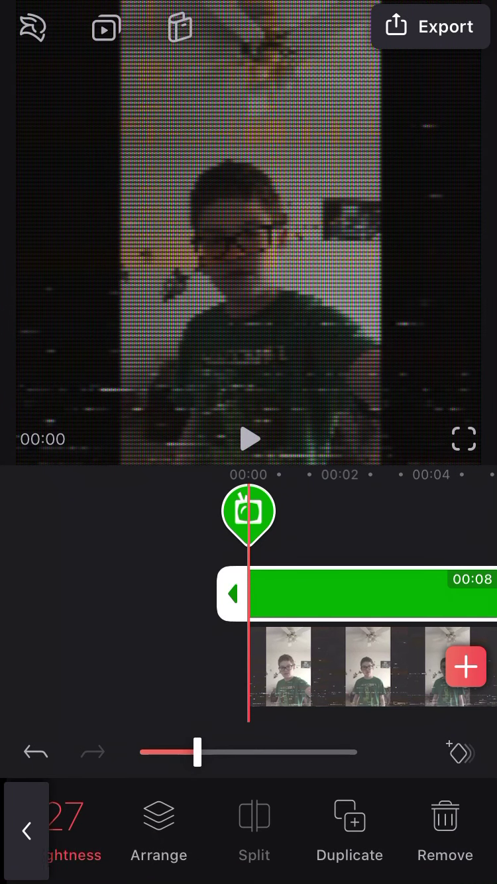
click(165, 828)
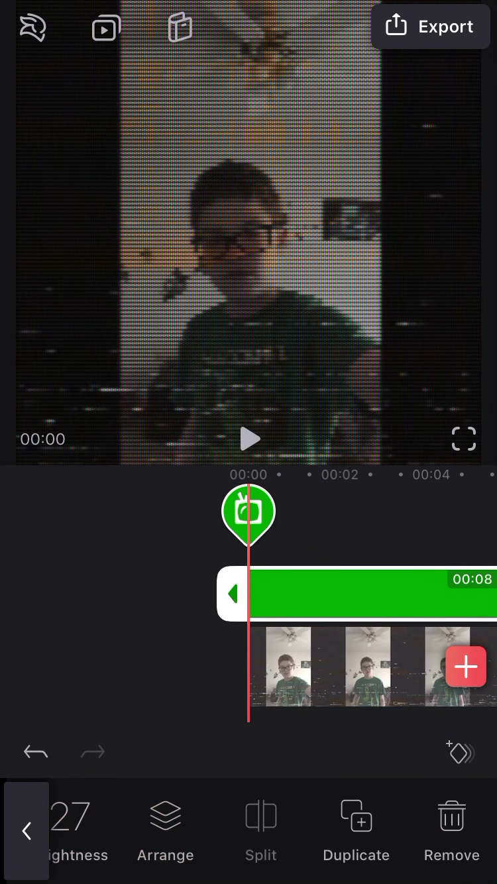
click(27, 830)
- Preview the CRT clip end to end and open the export settings
drag(397, 662, 67, 663)
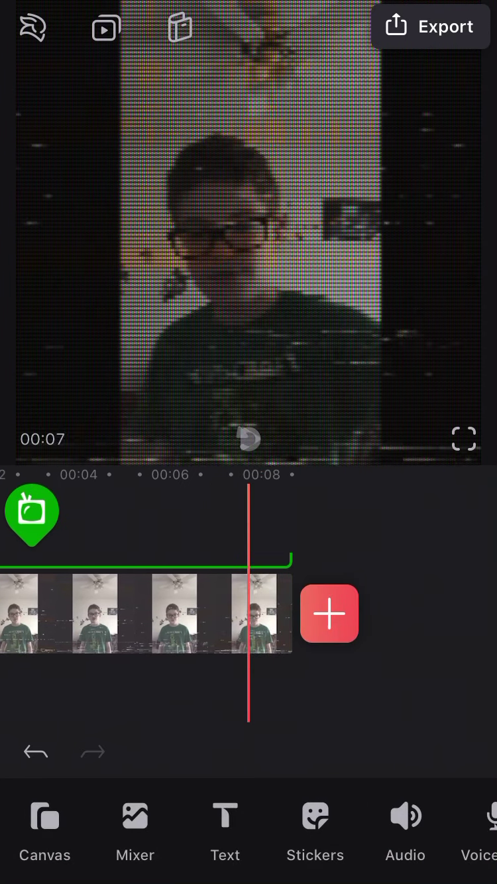
drag(133, 613, 411, 614)
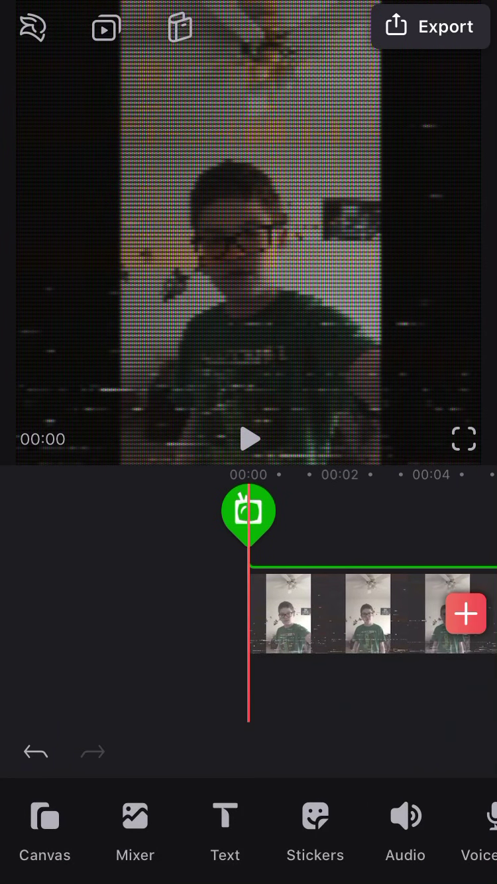
click(431, 26)
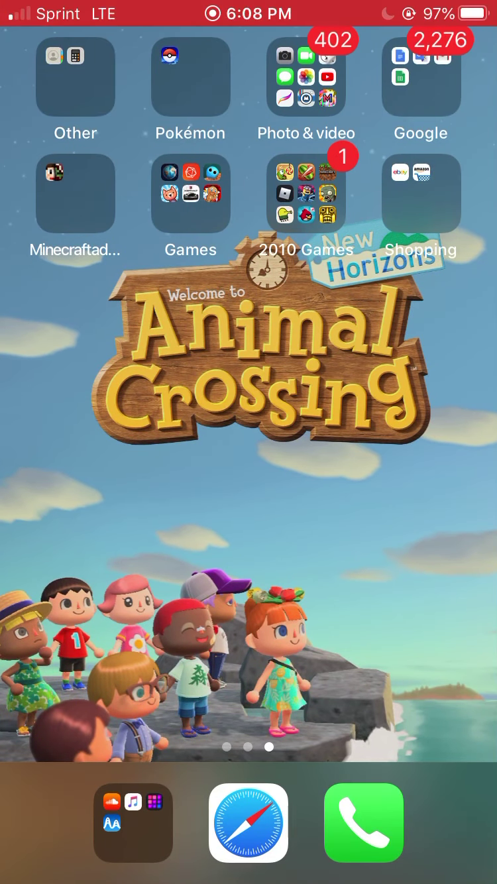
- Swipe out of Videoleap back to the iOS Home Screen with app folders
drag(304, 198, 385, 199)
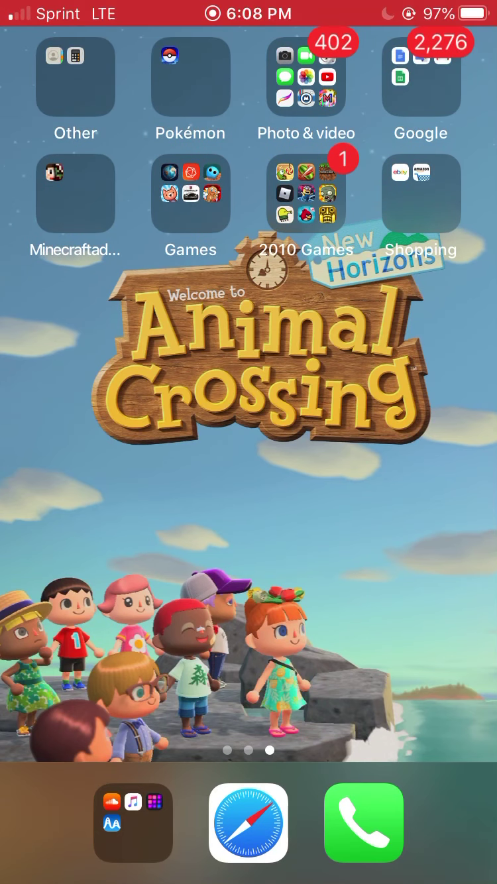